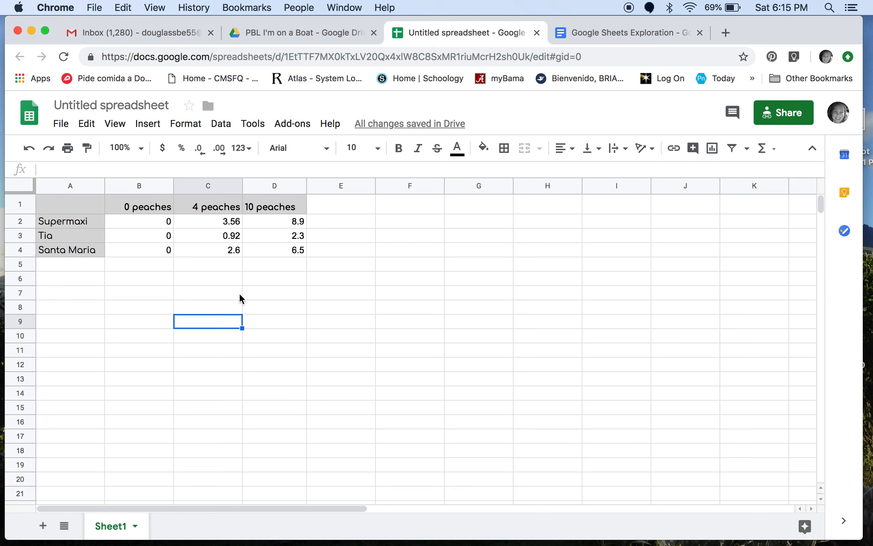
Step: Insert a chart based on the peach price table in A1:D4
left_click_drag(85, 204, 262, 253)
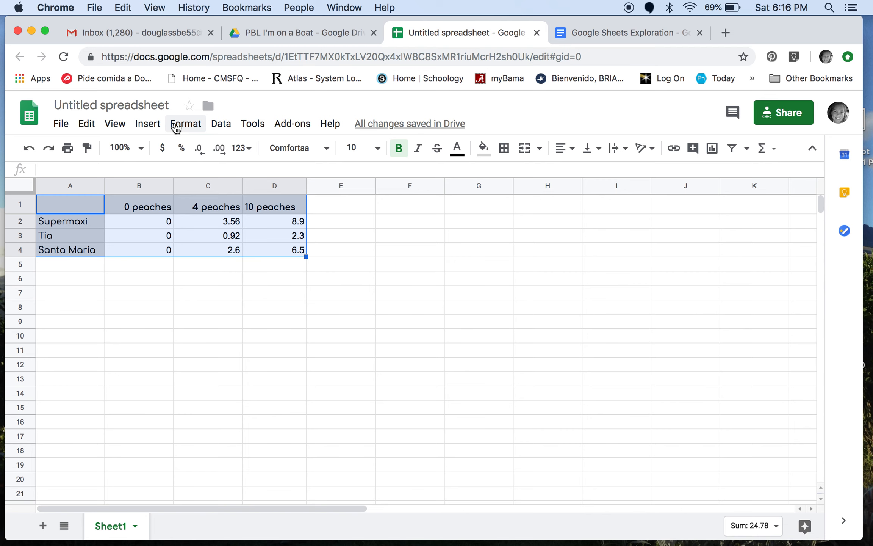
left_click(148, 124)
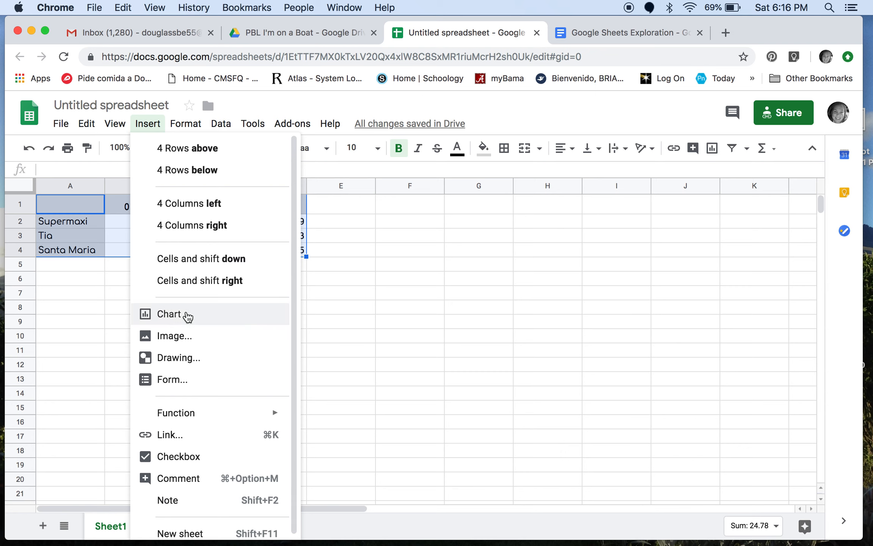
left_click(187, 314)
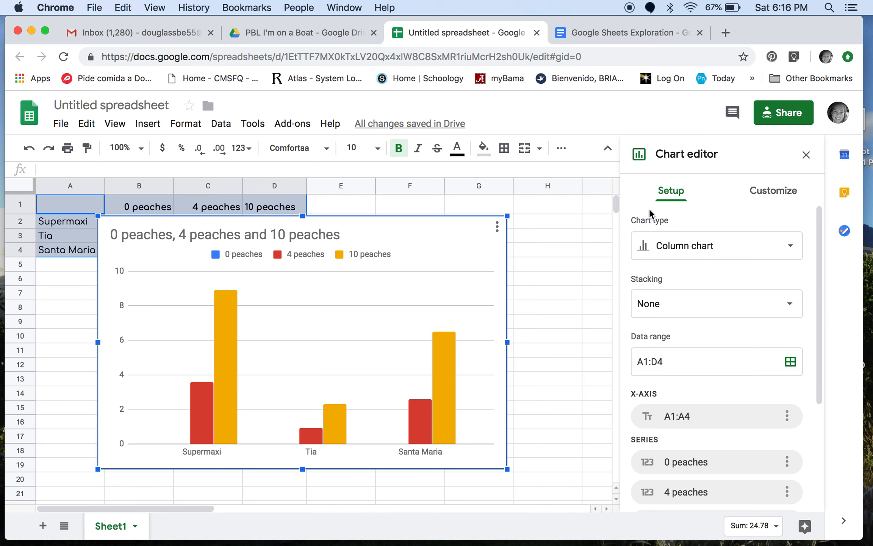
Step: Change the chart type to a line chart and switch its rows and columns
left_click(738, 251)
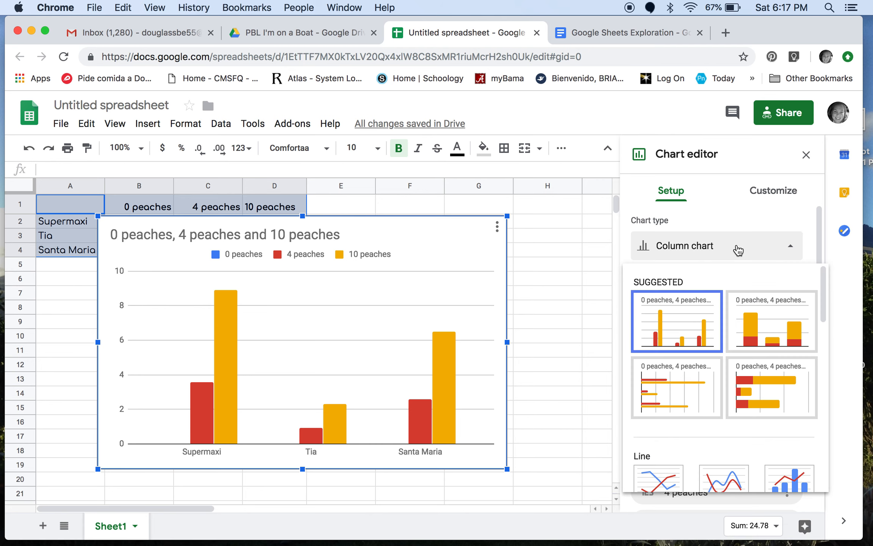
scroll(742, 285, "down", 2)
scroll(743, 291, "down", 5)
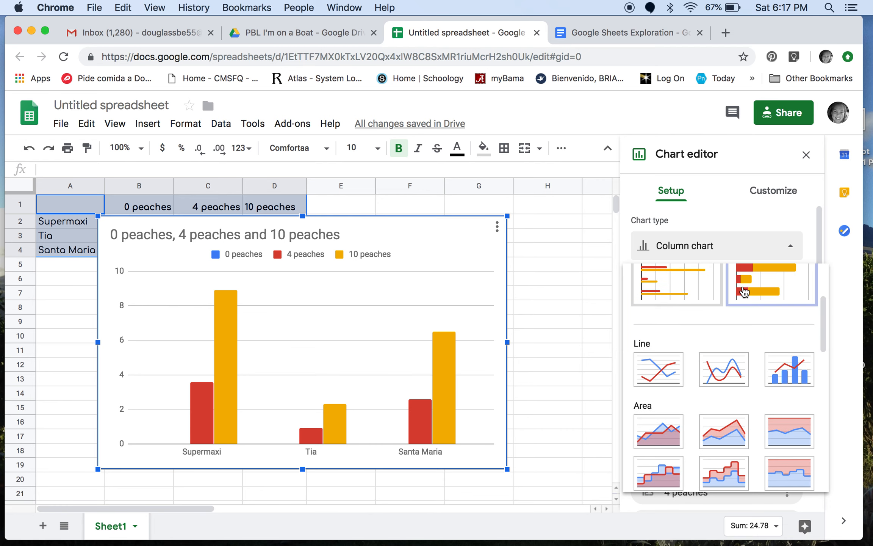
scroll(743, 288, "up", 5)
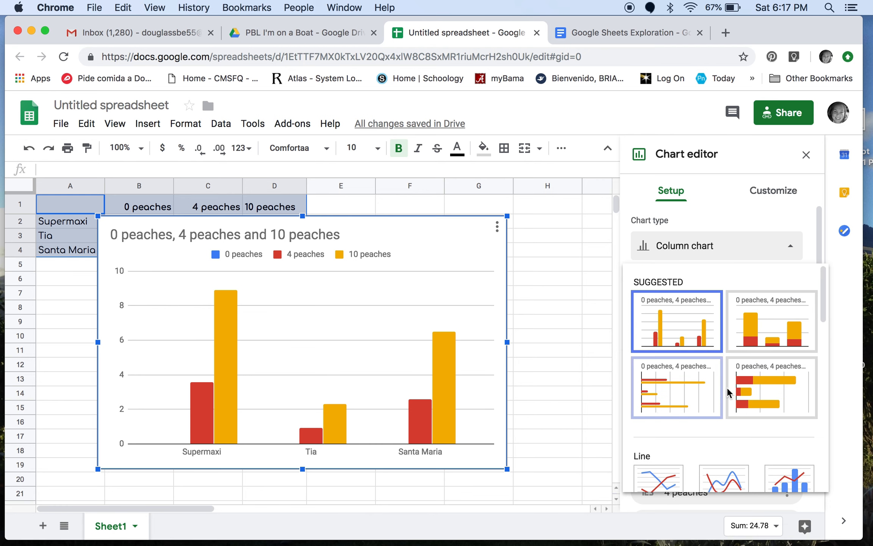
scroll(728, 387, "down", 1)
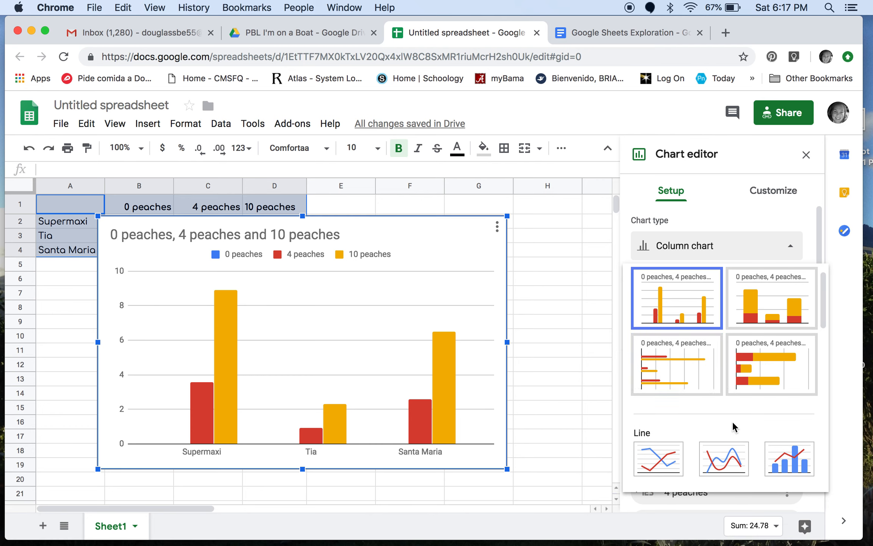
scroll(732, 420, "down", 2)
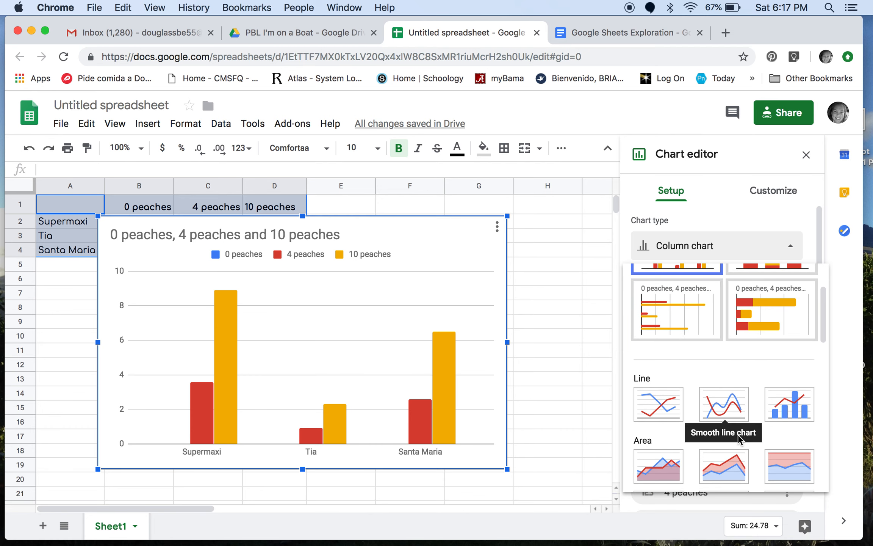
scroll(662, 408, "down", 2)
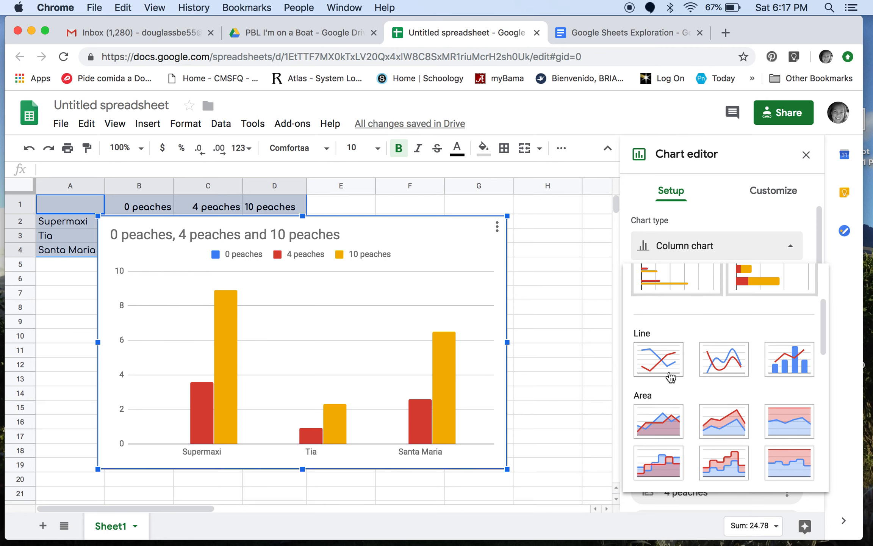
left_click(659, 360)
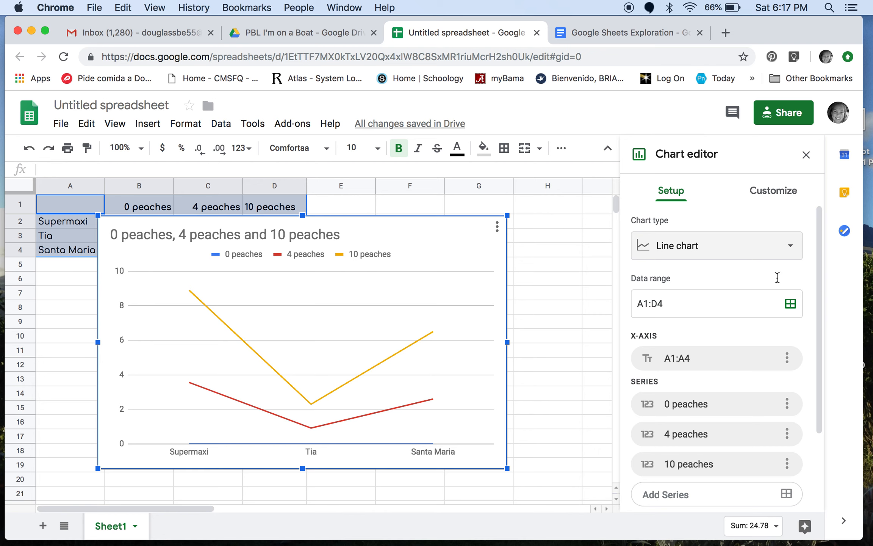
scroll(760, 247, "down", 5)
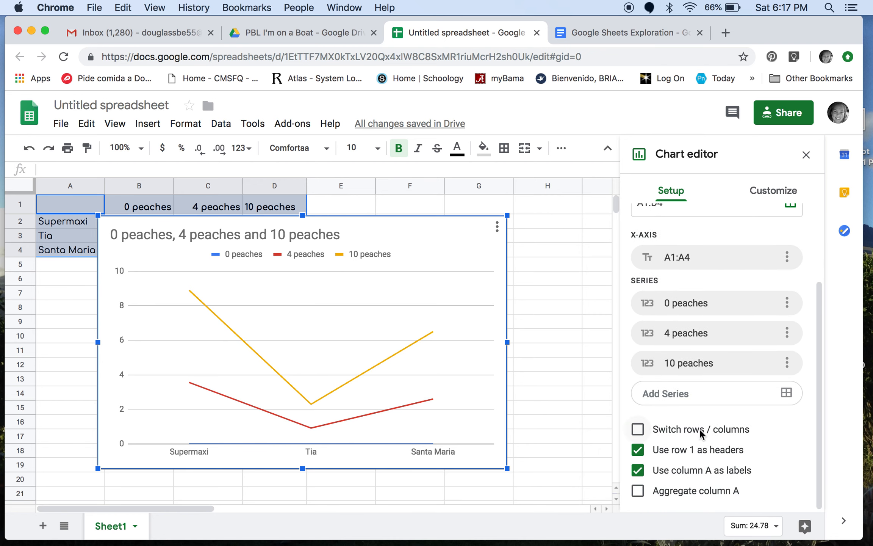
left_click(638, 430)
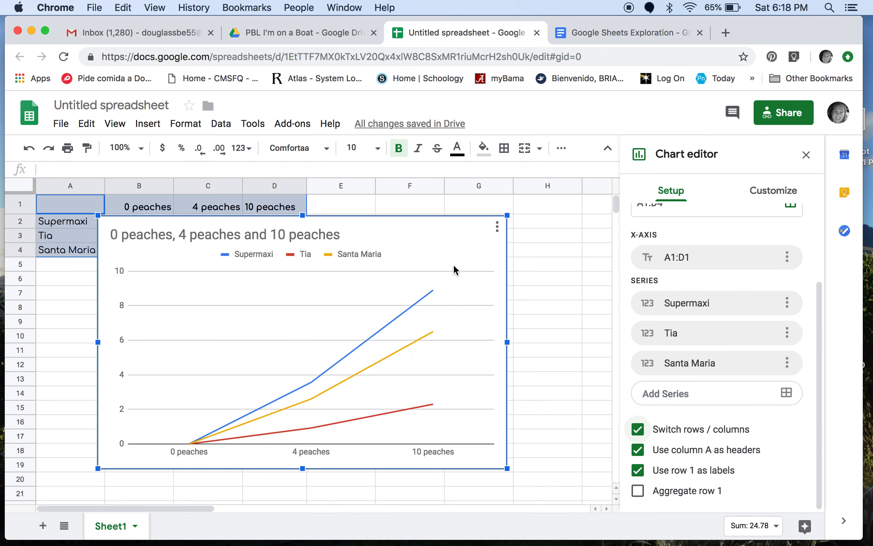
Step: Delete the line chart from the sheet
double_click(468, 279)
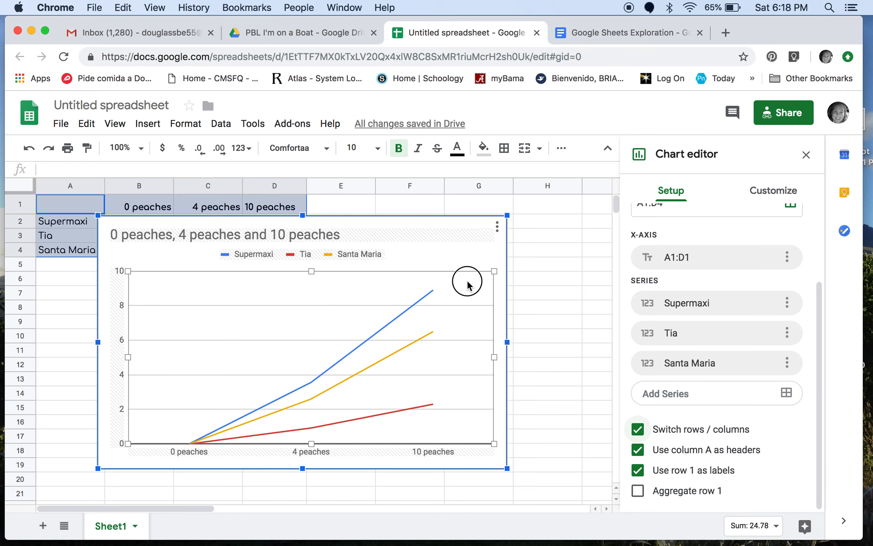
left_click(518, 277)
left_click(479, 251)
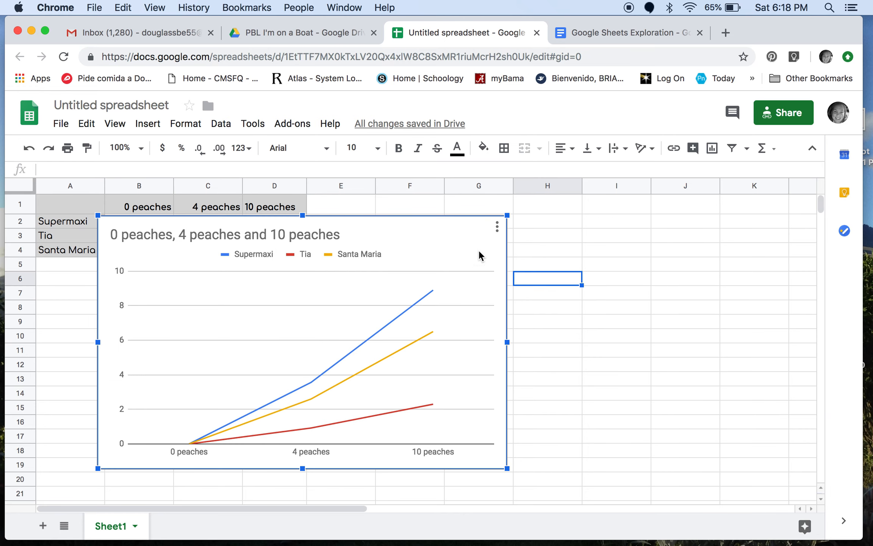
key("Delete")
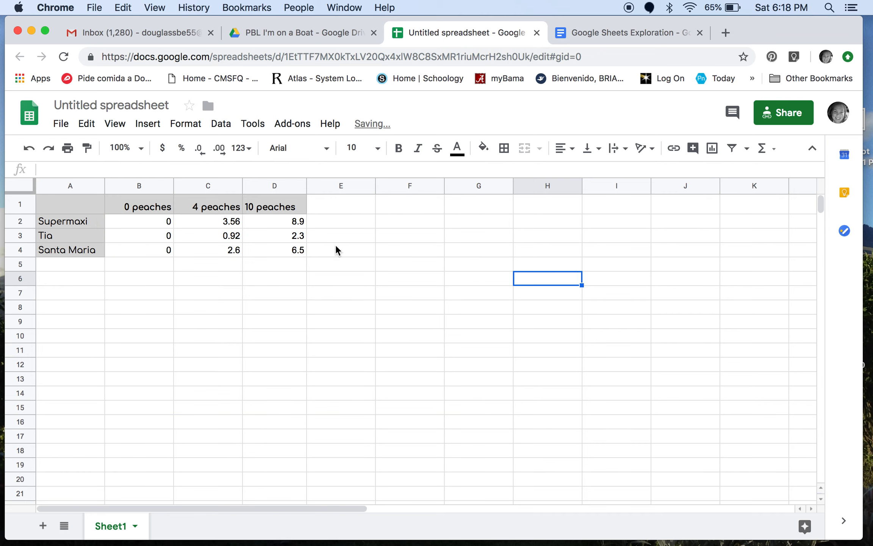
Step: Shorten the header in cell B1 to the number 0 by removing the word "peaches"
left_click(167, 206)
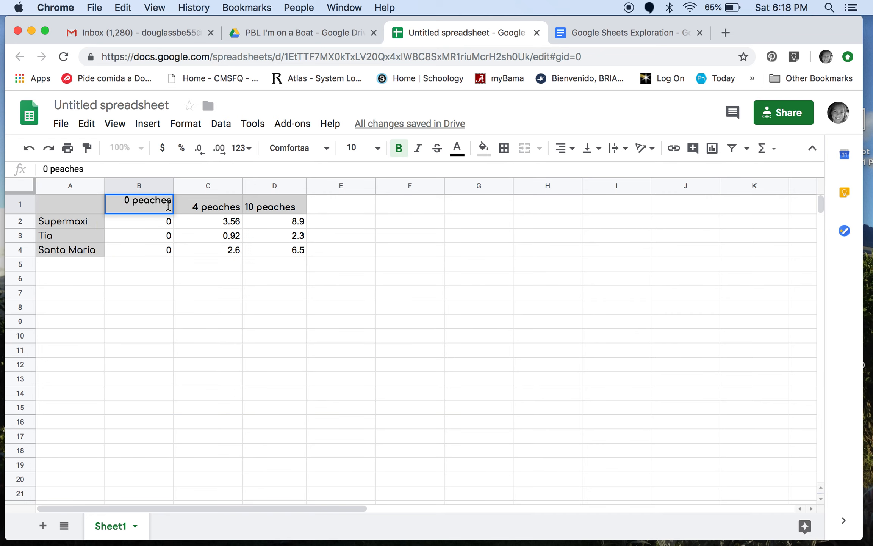
key("BackSpace")
key("BackSpace")
key("BackSpace")
key("BackSpace")
key("BackSpace")
key("BackSpace")
key("BackSpace")
key("BackSpace")
Step: Shorten the header in cell C1 to the number 4 by removing the word "peaches"
left_click(226, 203)
double_click(227, 204)
key("BackSpace")
key("BackSpace")
key("BackSpace")
key("BackSpace")
key("BackSpace")
key("BackSpace")
key("BackSpace")
key("BackSpace")
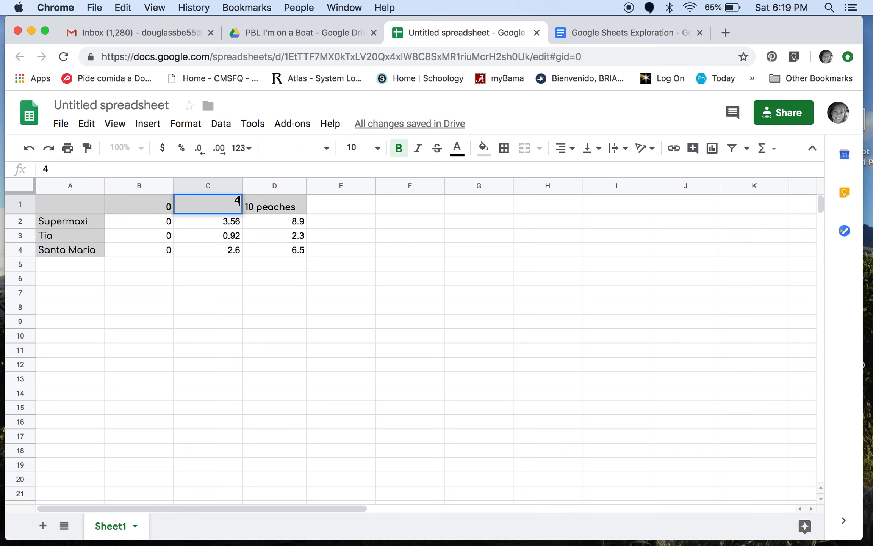
Step: Shorten the header in cell D1 to the number 10 by removing the word "peaches"
double_click(276, 209)
key("BackSpace")
key("BackSpace")
key("BackSpace")
key("BackSpace")
key("BackSpace")
key("BackSpace")
key("BackSpace")
key("BackSpace")
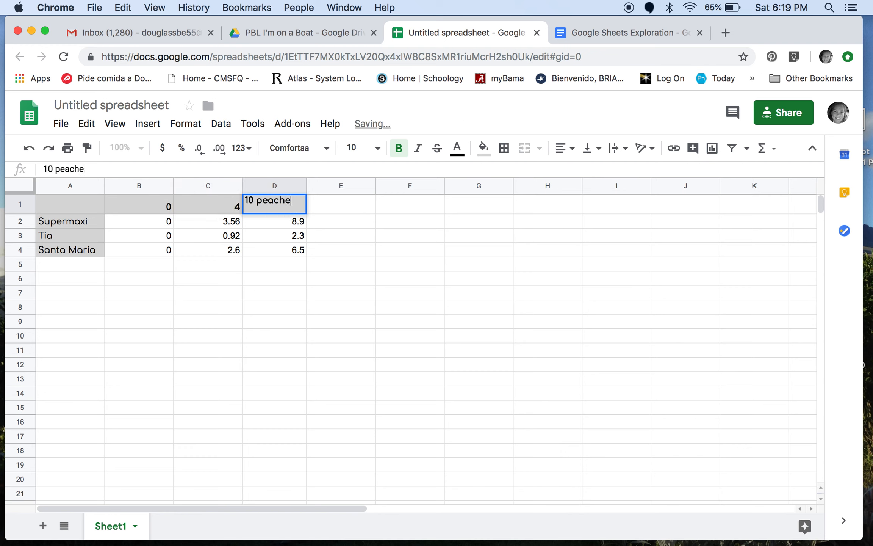
key("Return")
left_click(430, 223)
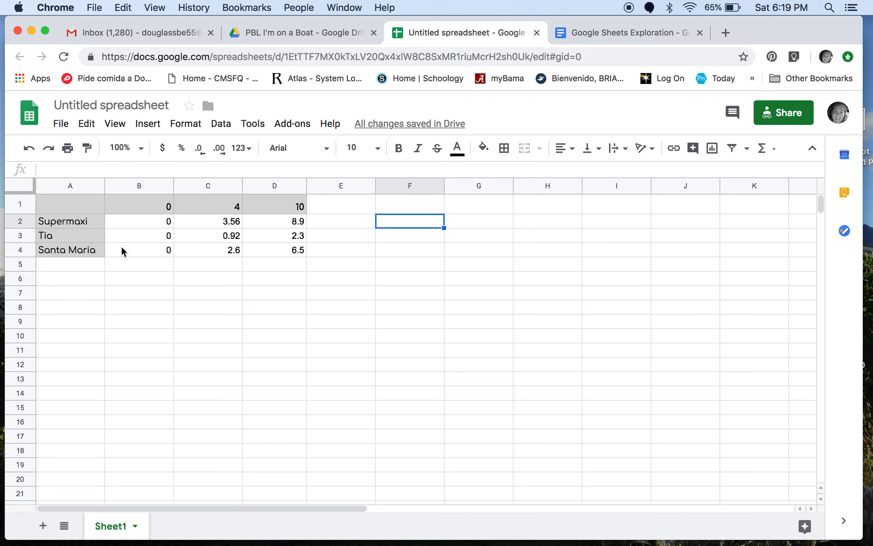
Step: Insert a new chart from the table with numeric headers in A1:D4
left_click_drag(87, 213, 273, 252)
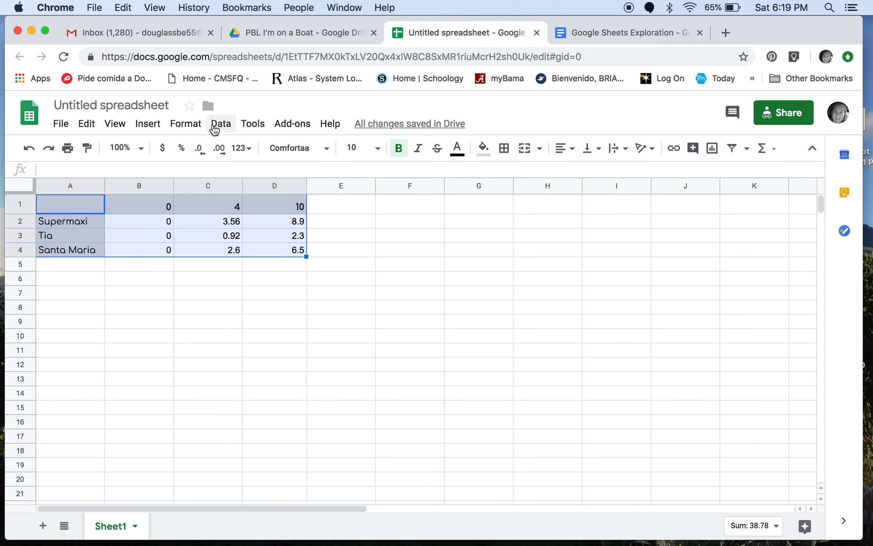
left_click(145, 125)
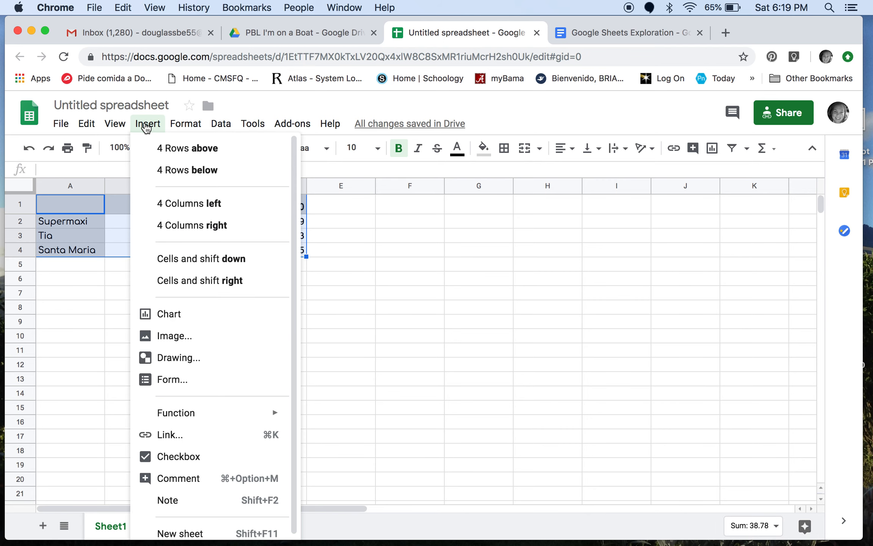
left_click(182, 316)
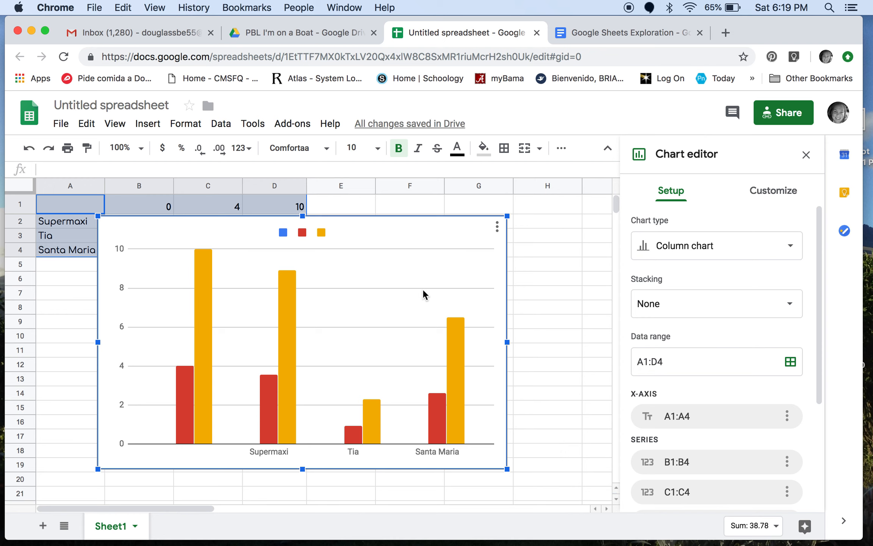
Step: Change the new chart's type from column to a line chart
left_click(787, 247)
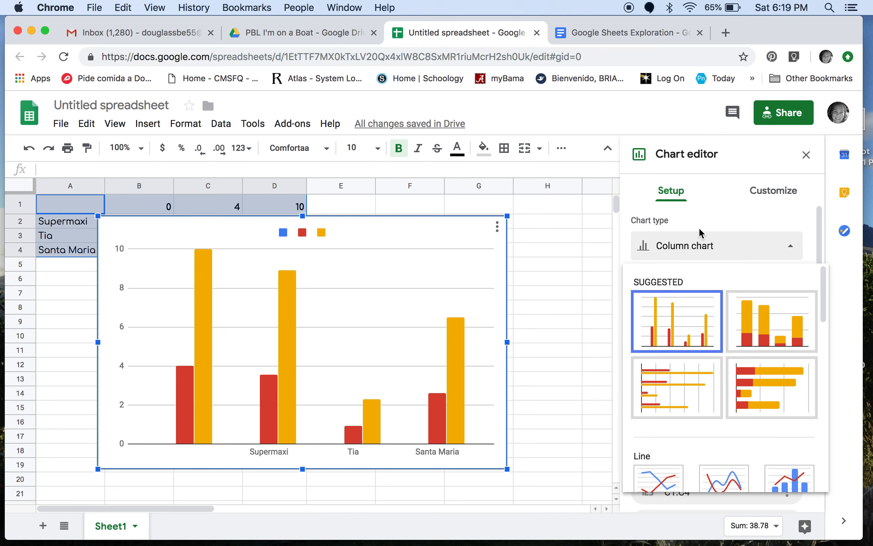
scroll(694, 256, "down", 1)
scroll(705, 326, "down", 5)
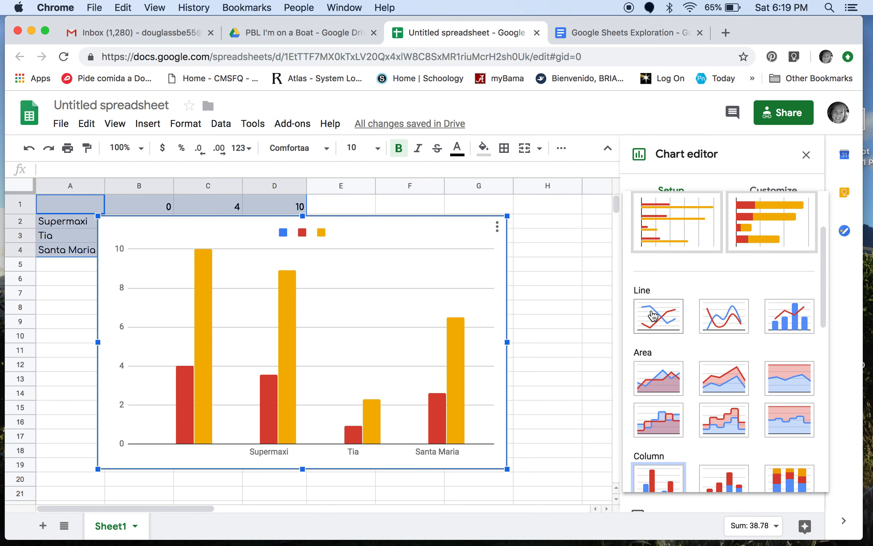
left_click(653, 315)
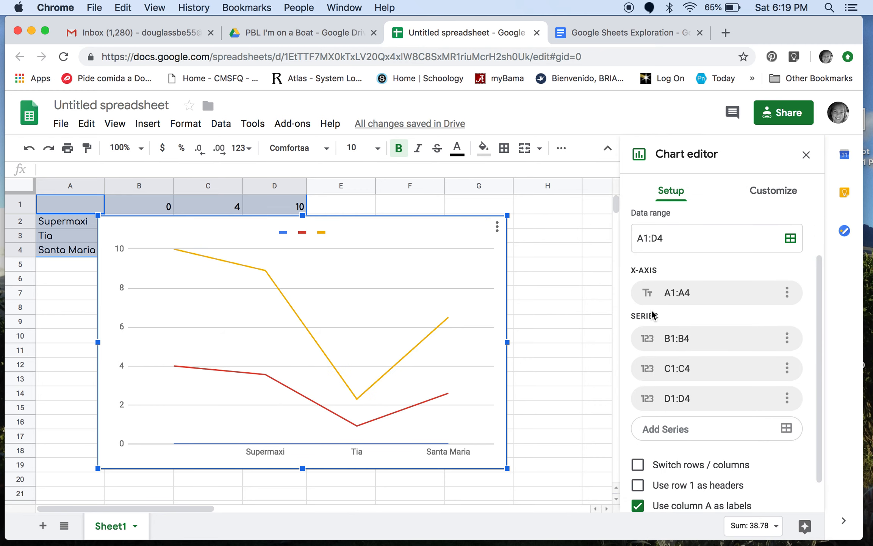
Step: Switch the chart's rows and columns and use column A as headers
scroll(653, 314, "down", 2)
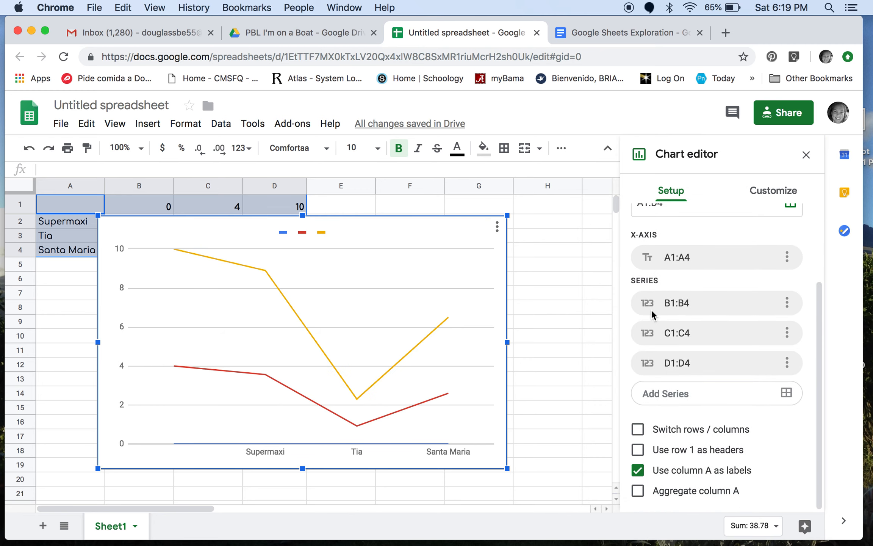
left_click(640, 426)
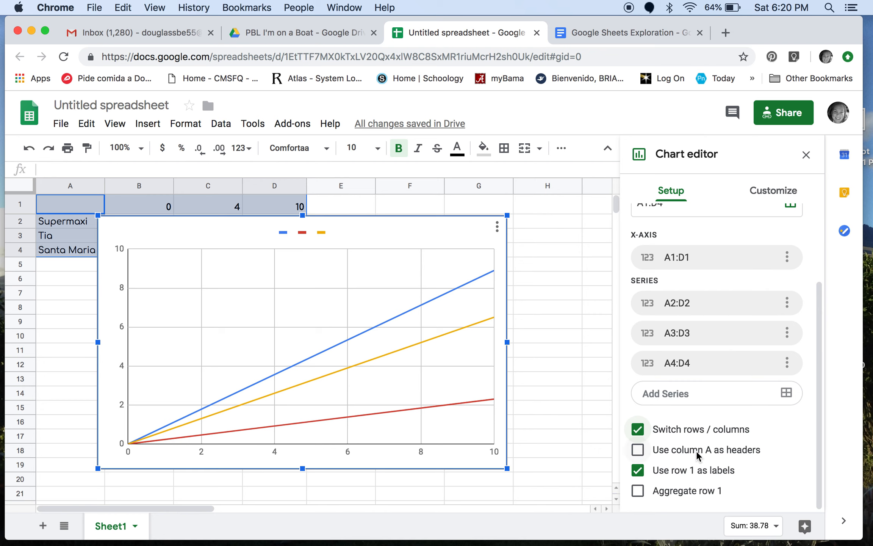
left_click(639, 451)
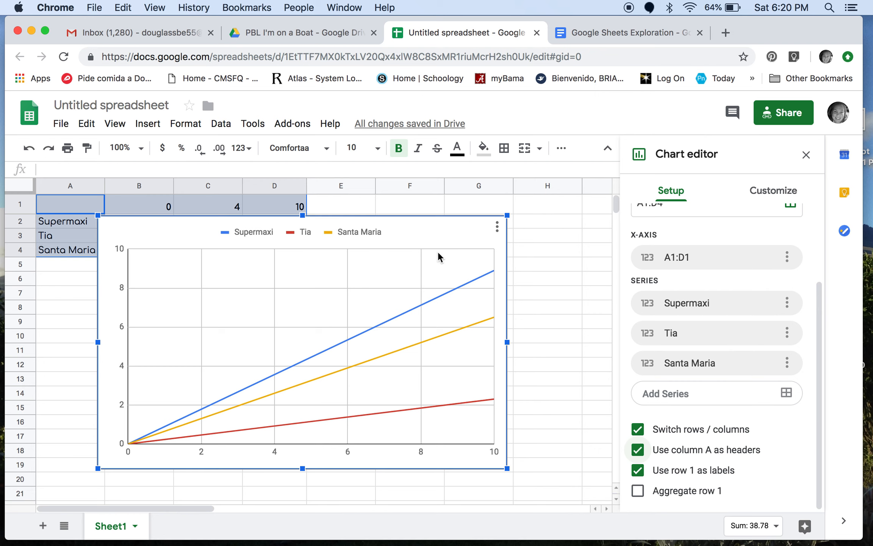
Step: Set the line chart's title text to "Price of Peaches"
scroll(715, 309, "up", 3)
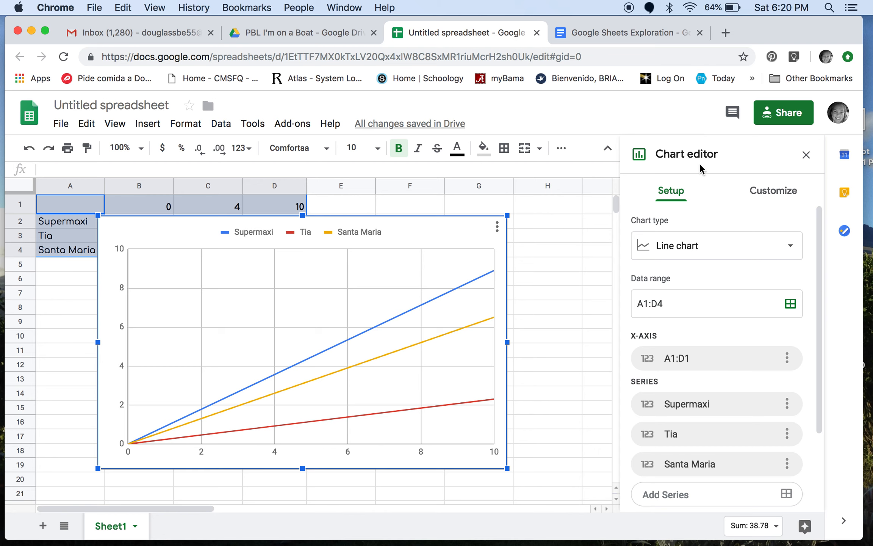
left_click(760, 196)
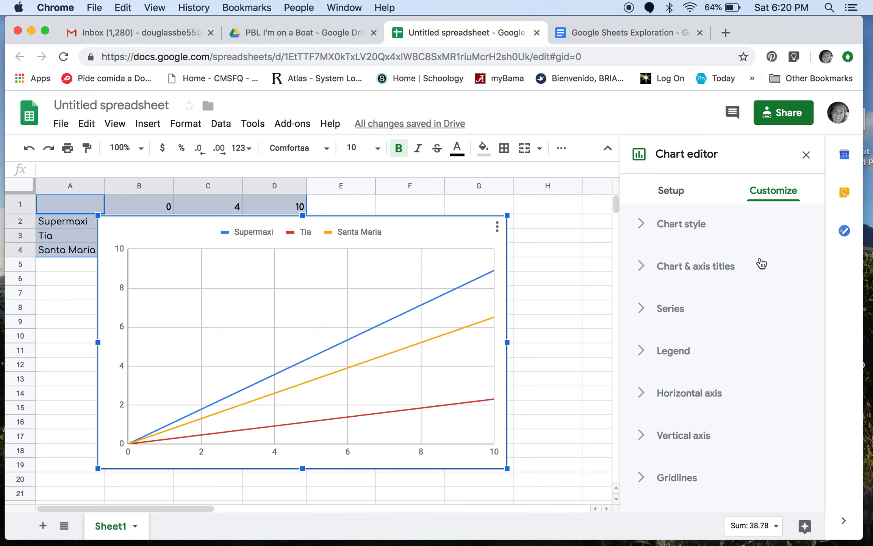
left_click(663, 269)
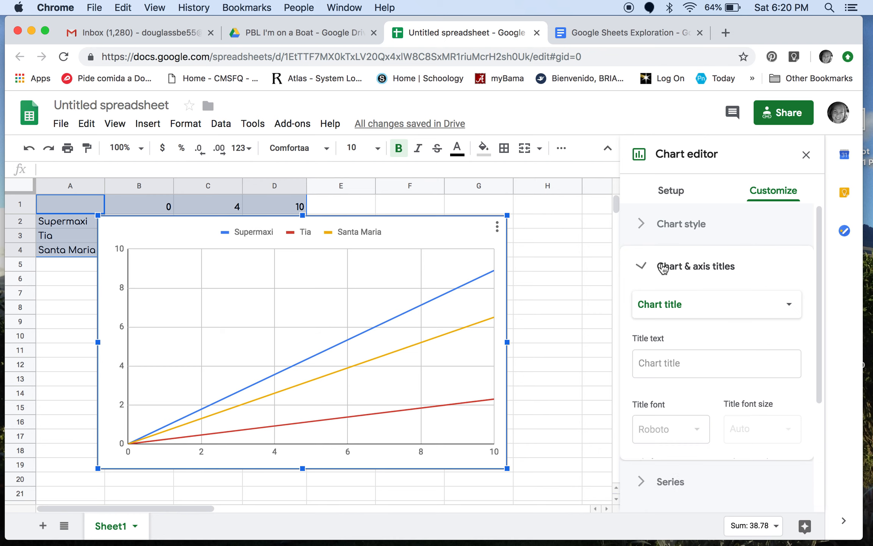
scroll(741, 356, "down", 1)
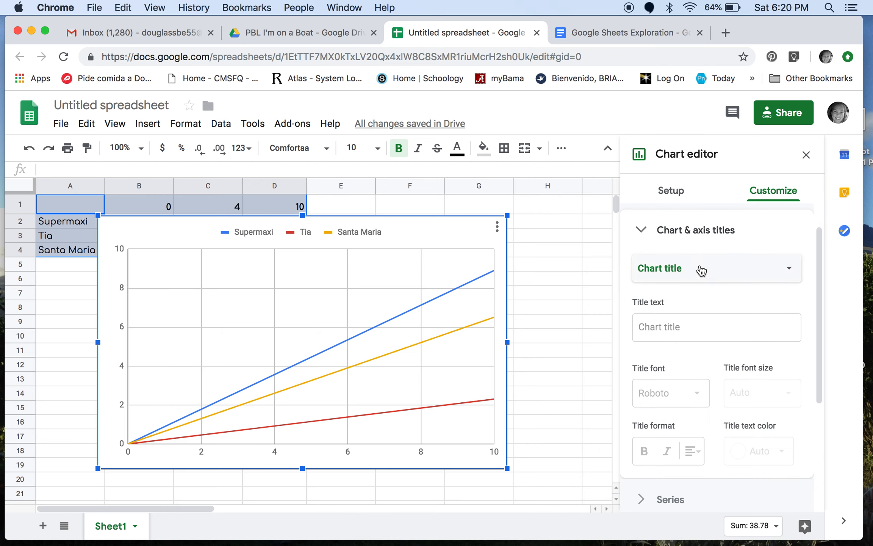
left_click(645, 228)
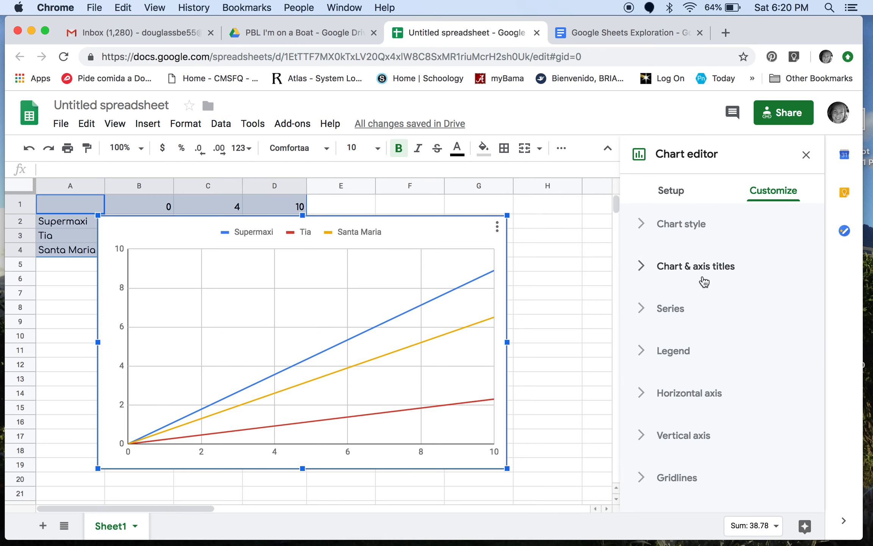
left_click(645, 267)
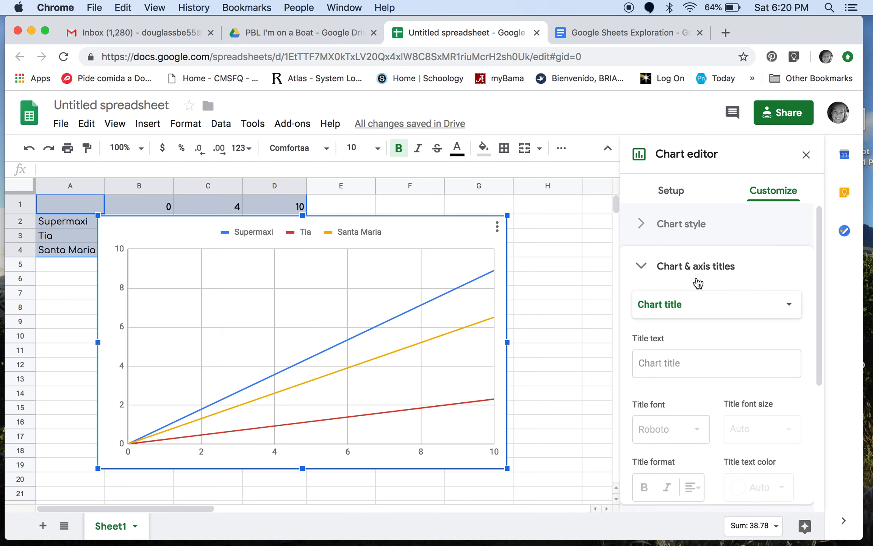
scroll(694, 304, "down", 2)
scroll(693, 302, "up", 2)
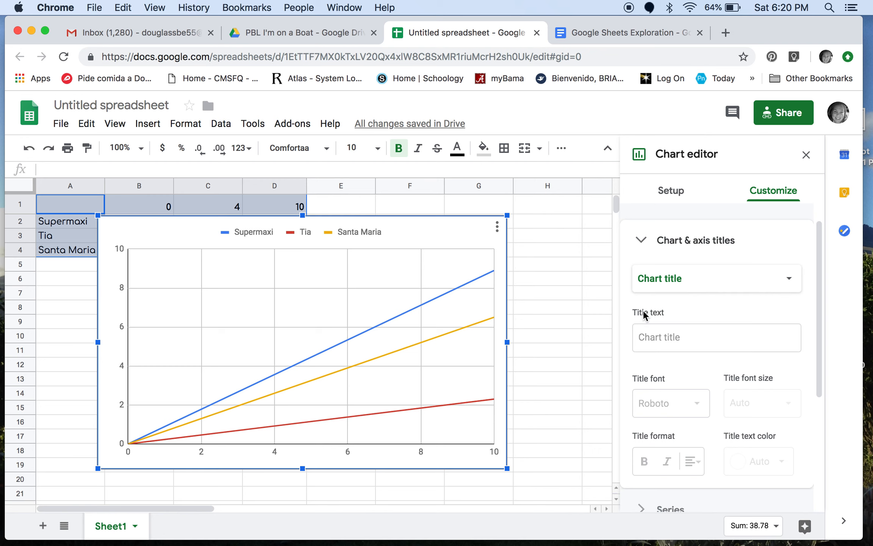
left_click(660, 335)
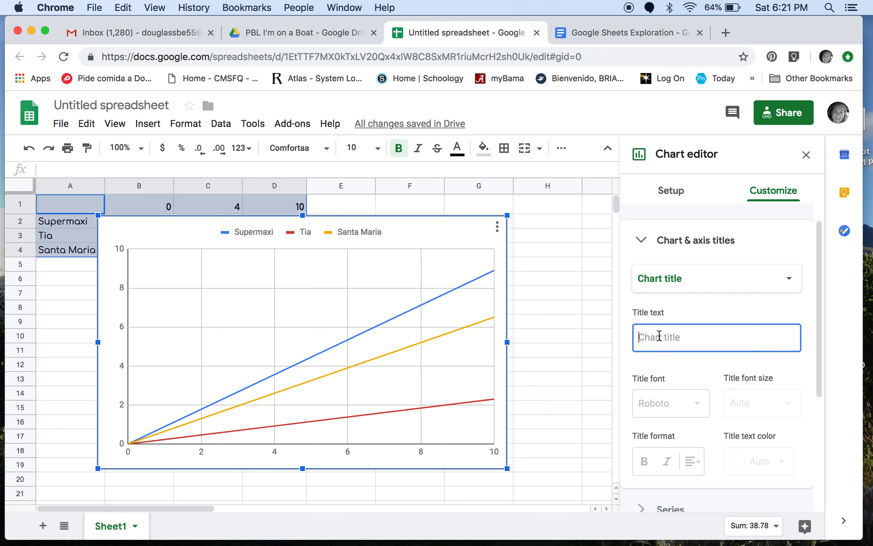
type("Price of Prac")
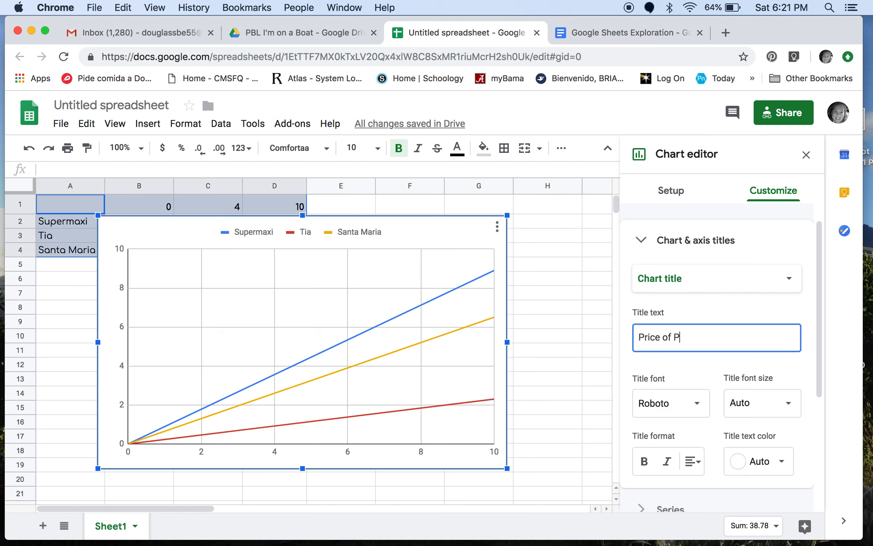
key("BackSpace")
key("BackSpace")
type("eaches")
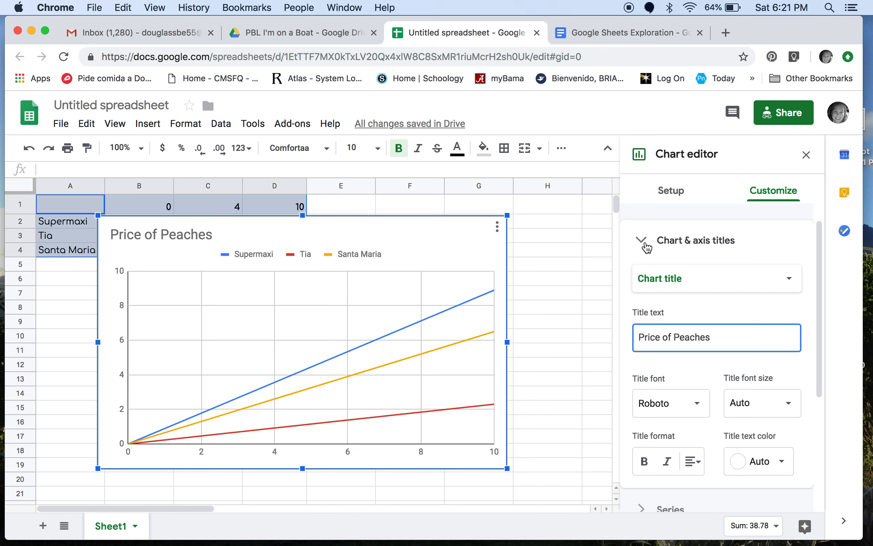
Step: Look through the font and font size options for the chart title
scroll(673, 355, "down", 2)
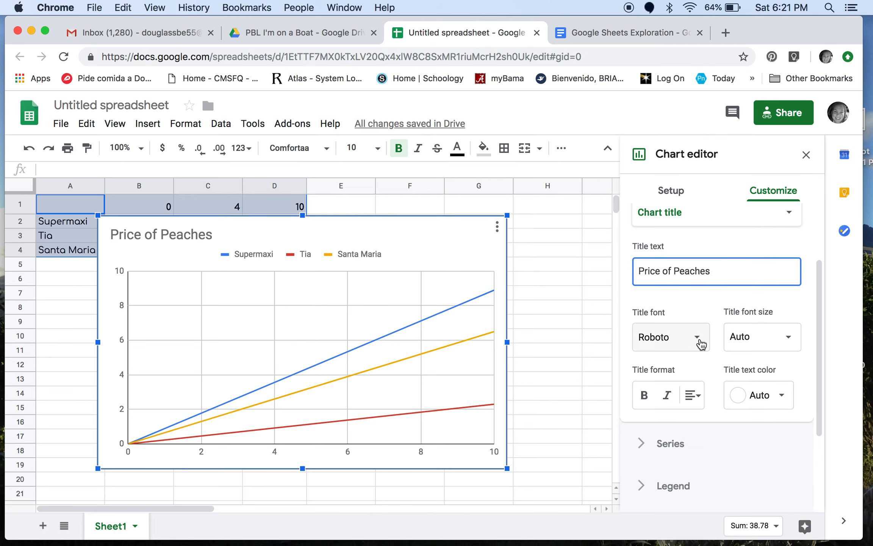
left_click(688, 339)
left_click(718, 345)
left_click(730, 337)
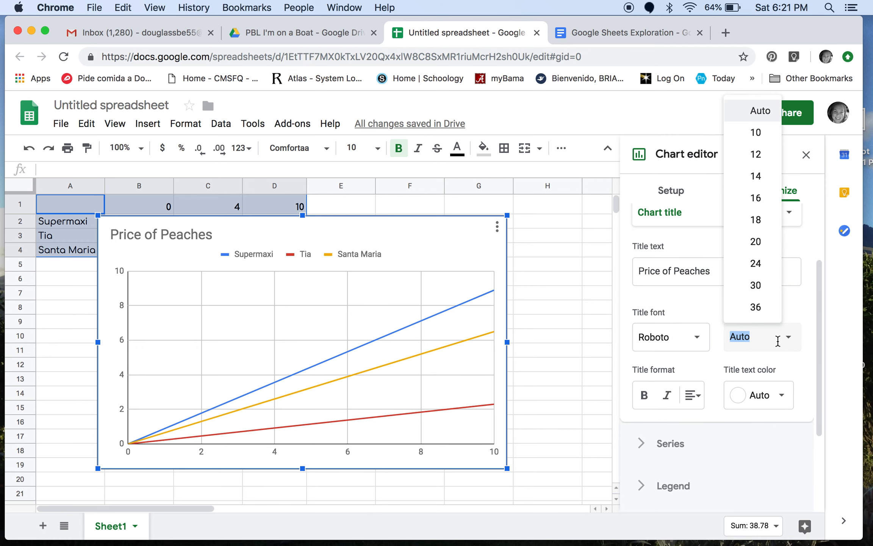
left_click(674, 327)
left_click(766, 302)
scroll(758, 301, "up", 2)
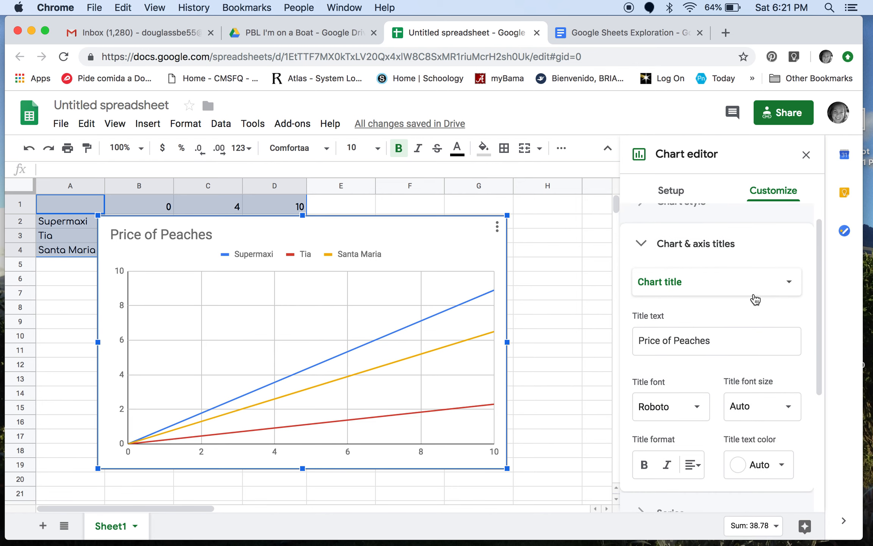
left_click(640, 244)
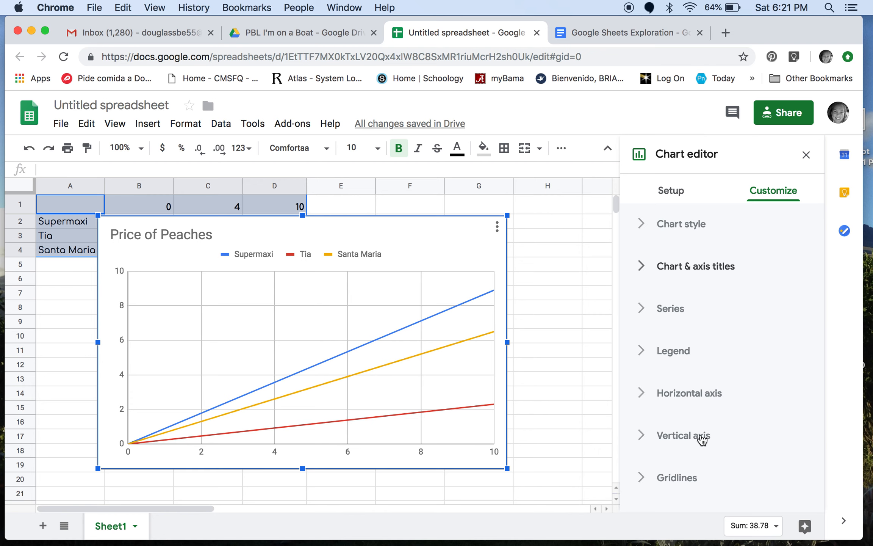
Step: Review the horizontal axis settings, from label formatting to scale factor and number format
left_click(651, 399)
scroll(679, 403, "down", 5)
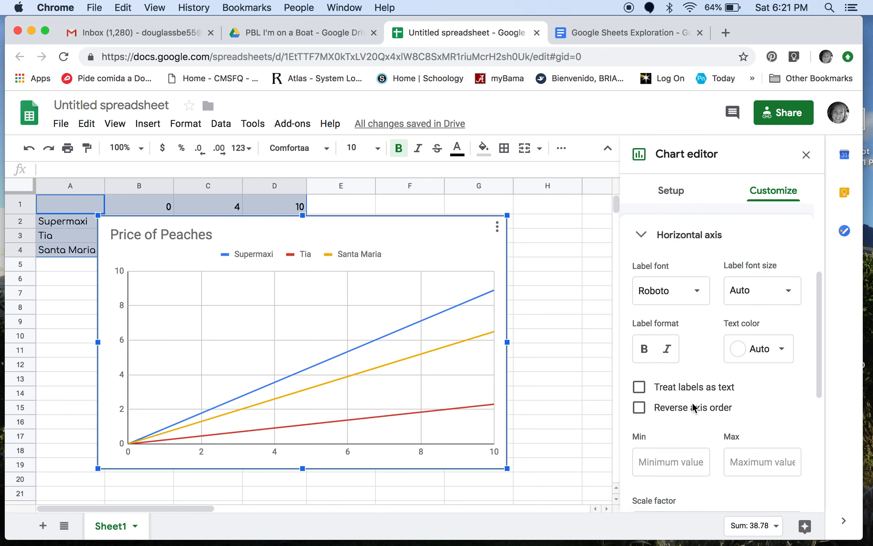
scroll(693, 406, "down", 5)
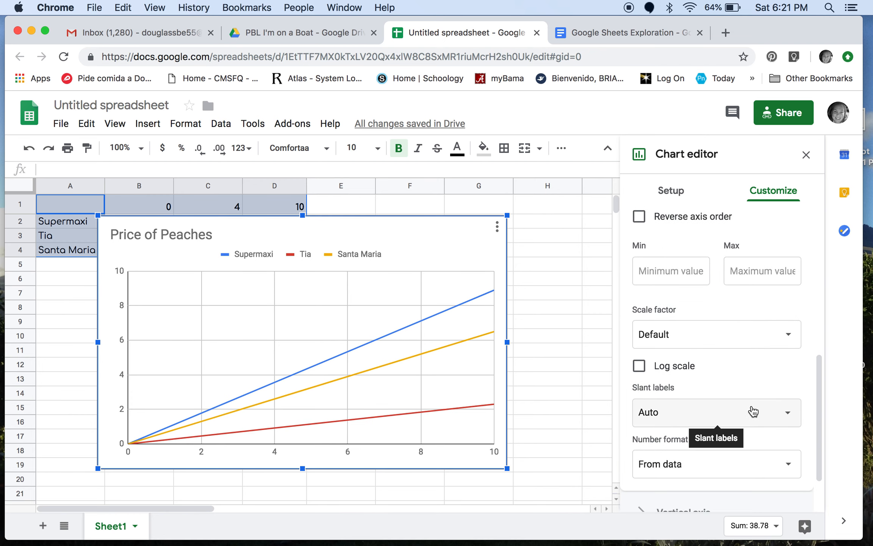
scroll(738, 369, "up", 3)
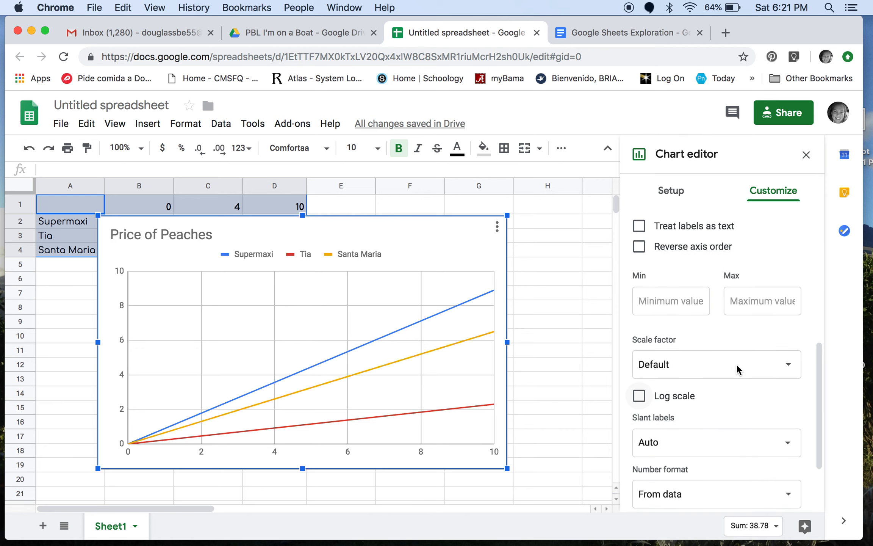
scroll(738, 368, "up", 6)
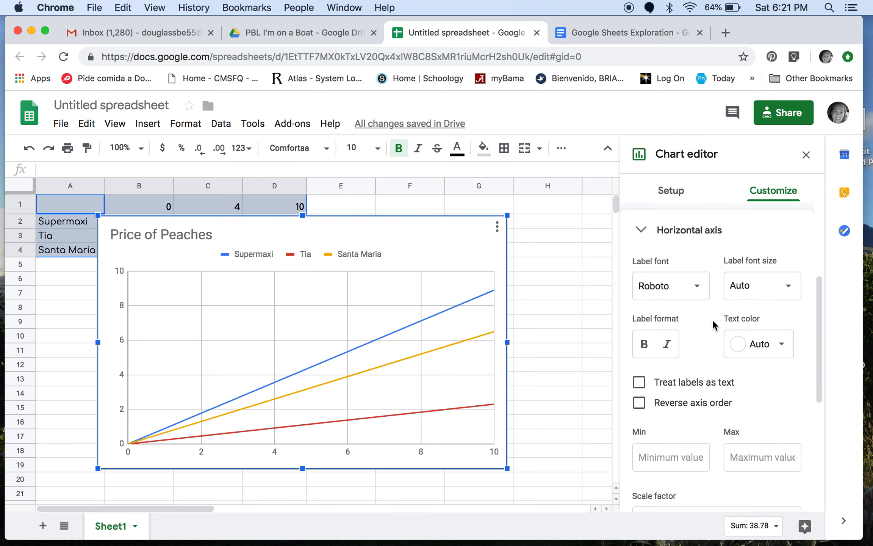
scroll(714, 326, "up", 2)
left_click(639, 285)
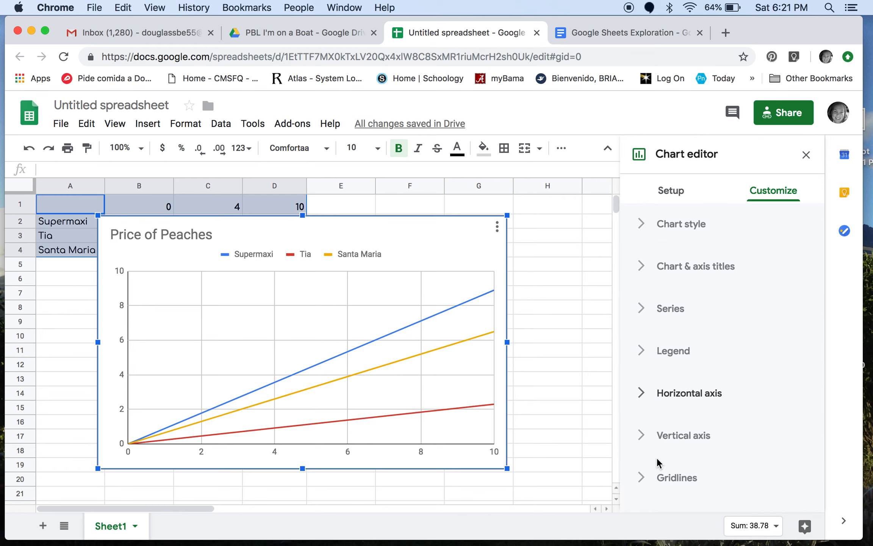
Step: Set the minor gridline count for the chart's vertical axis to 1
left_click(643, 480)
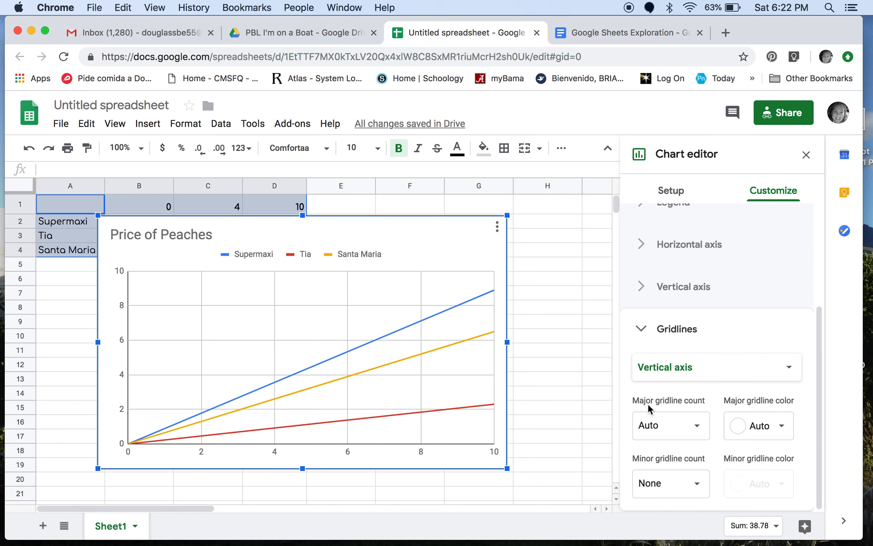
left_click(696, 486)
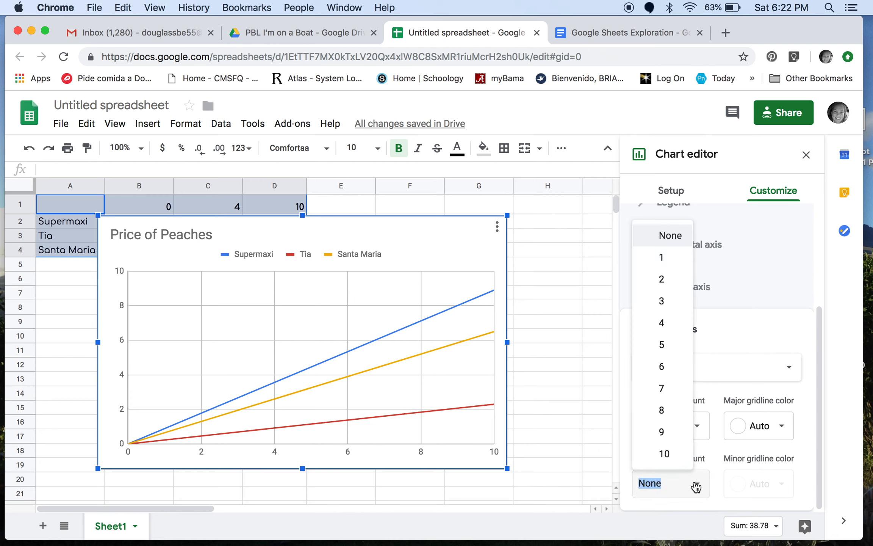
left_click(681, 266)
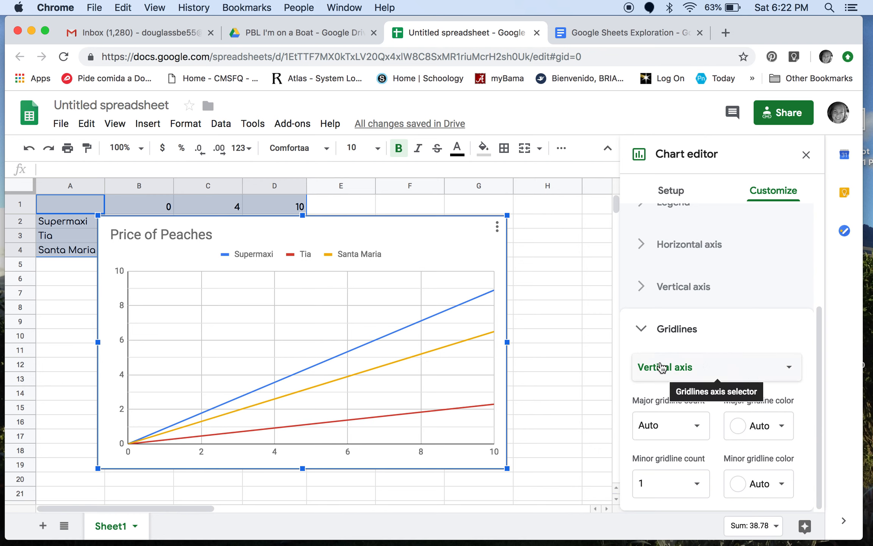
Step: Set the minor gridline count for the chart's horizontal axis to 1
left_click(692, 373)
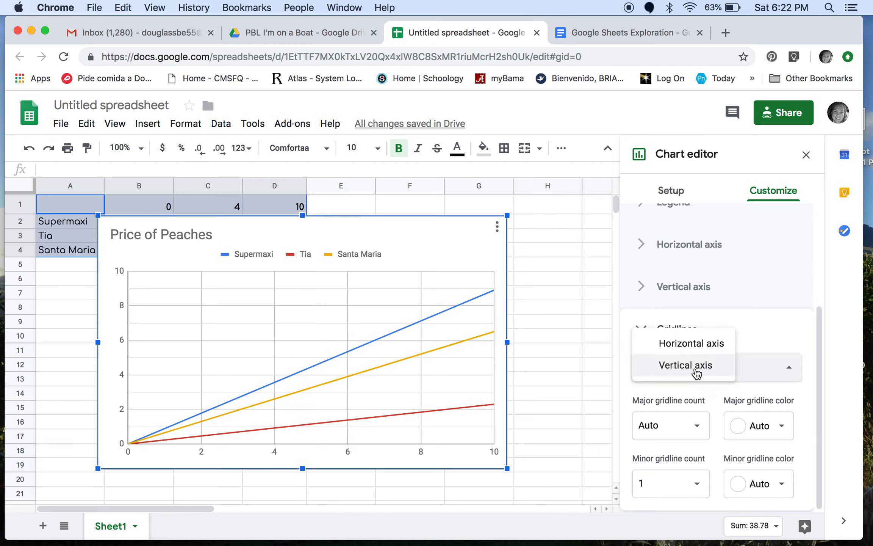
left_click(697, 344)
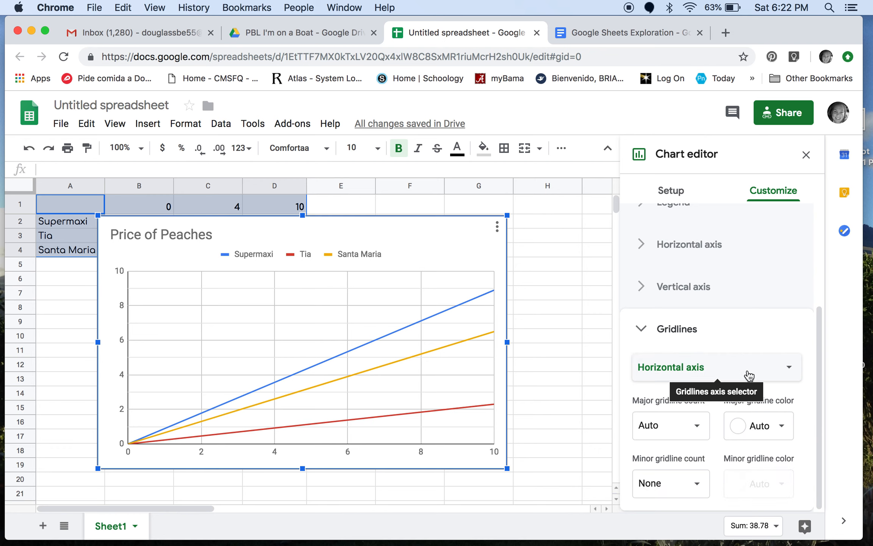
left_click(696, 487)
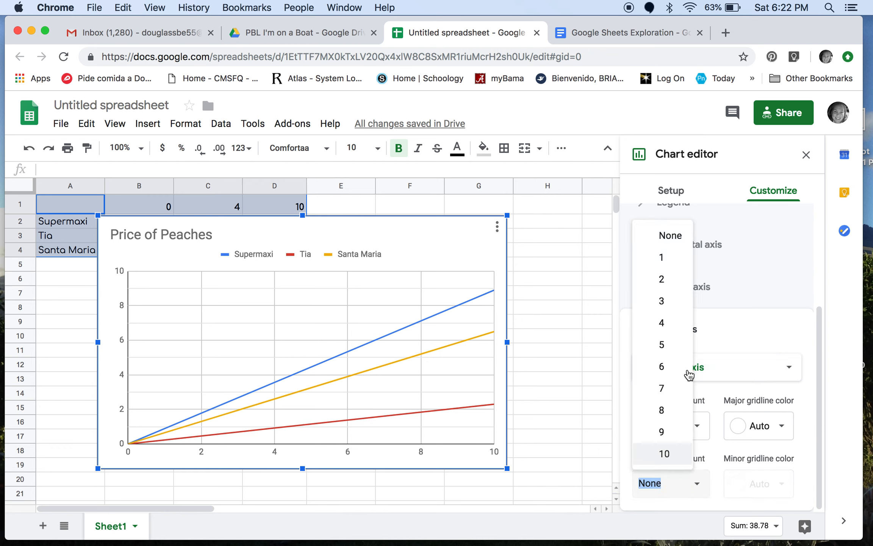
left_click(685, 264)
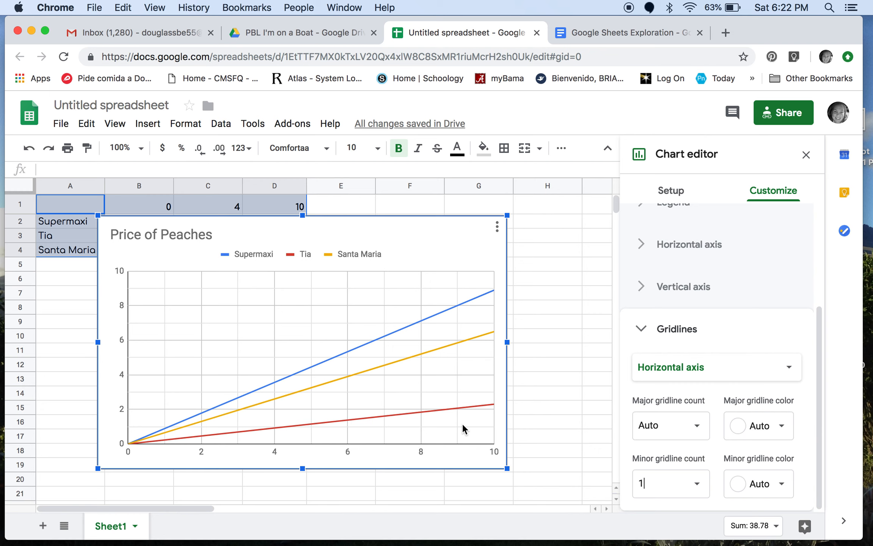
left_click(642, 329)
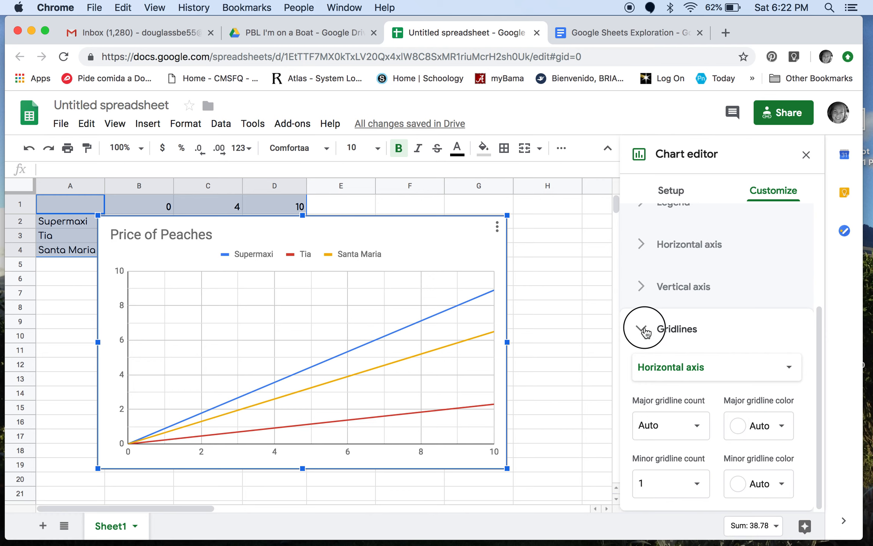
Step: Review the vertical axis settings and the chart and axis title settings
left_click(643, 440)
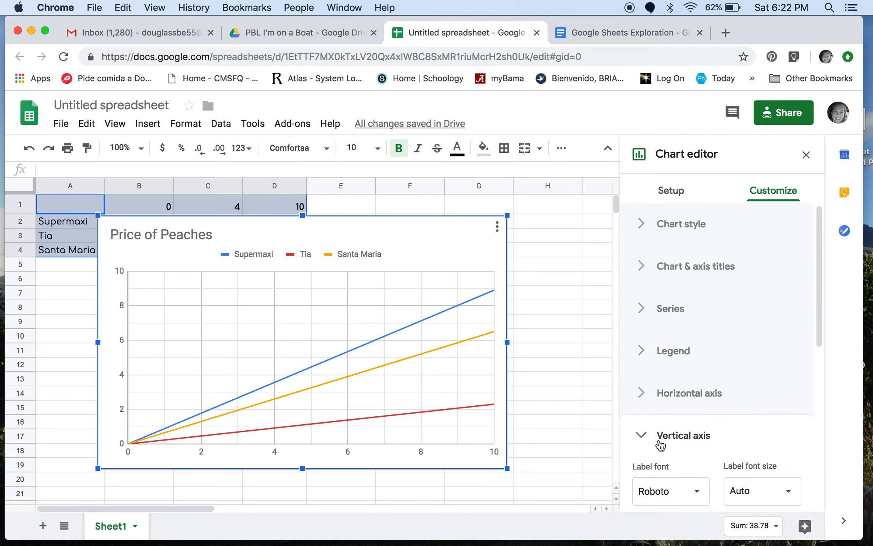
scroll(758, 440, "down", 5)
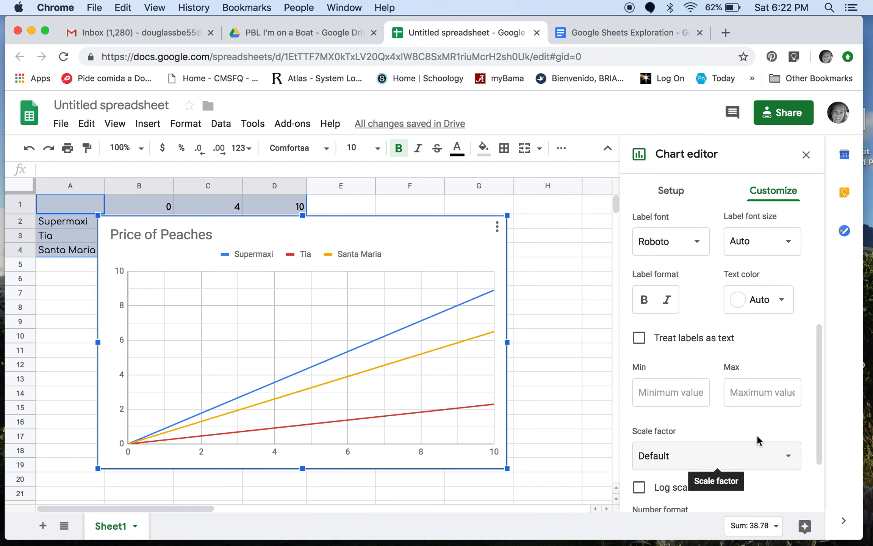
scroll(717, 432, "down", 2)
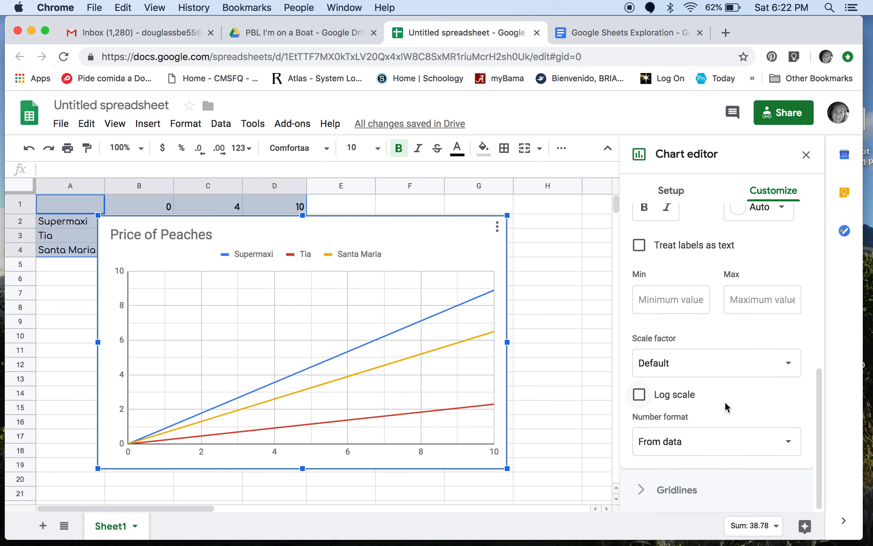
scroll(725, 401, "up", 3)
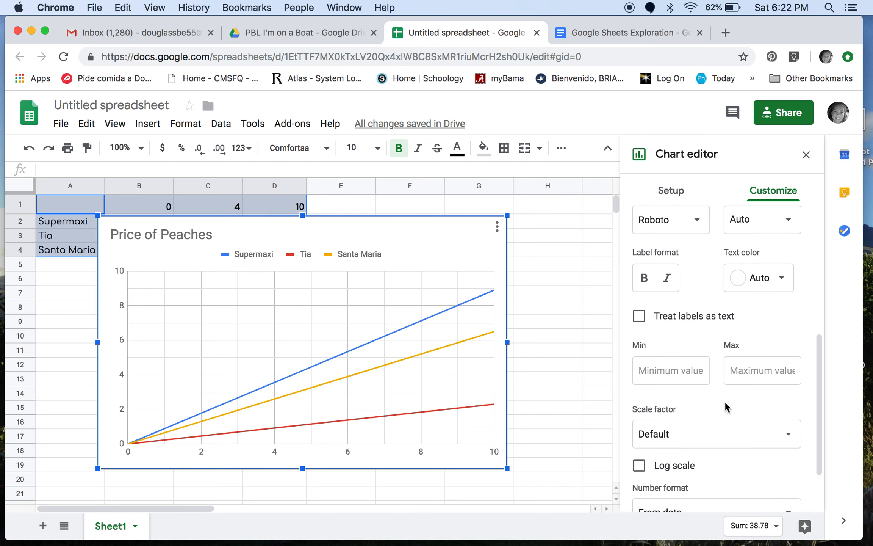
scroll(725, 401, "up", 5)
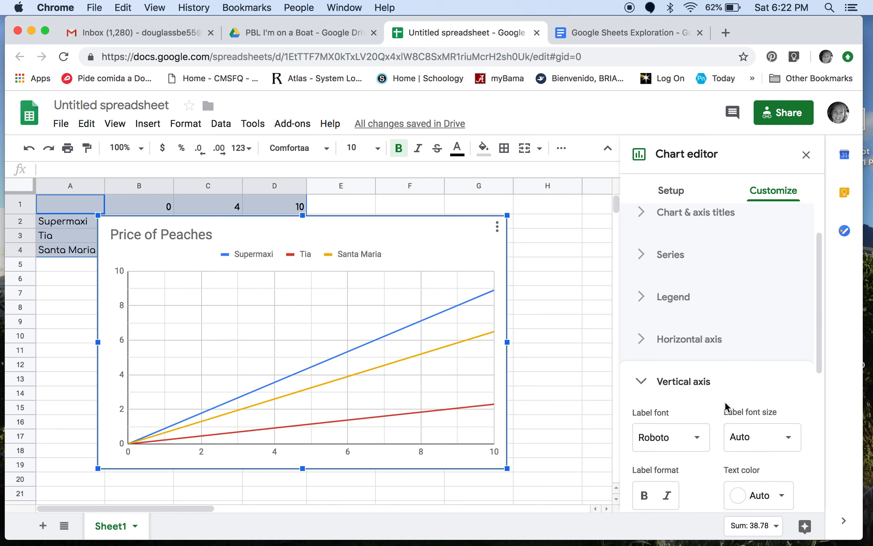
left_click(642, 409)
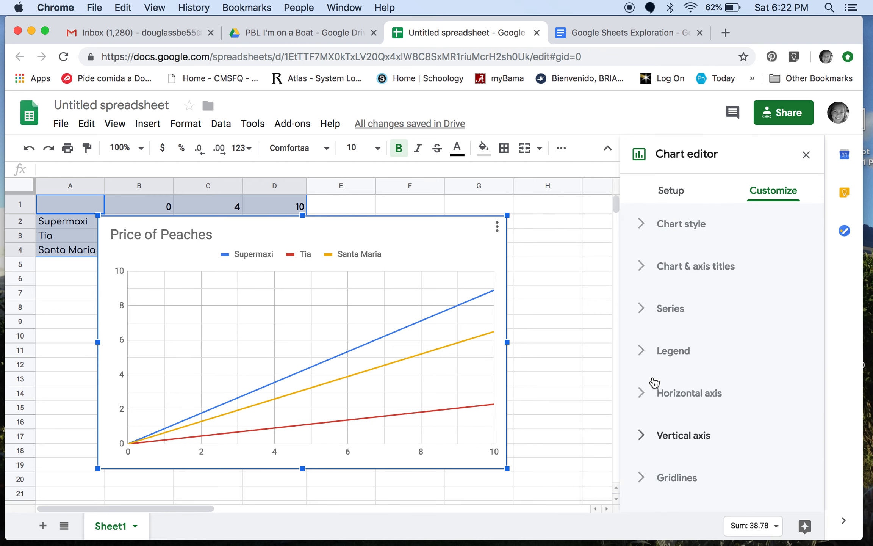
left_click(643, 267)
scroll(672, 368, "down", 3)
scroll(717, 339, "up", 2)
scroll(716, 335, "up", 1)
left_click(720, 294)
left_click(721, 292)
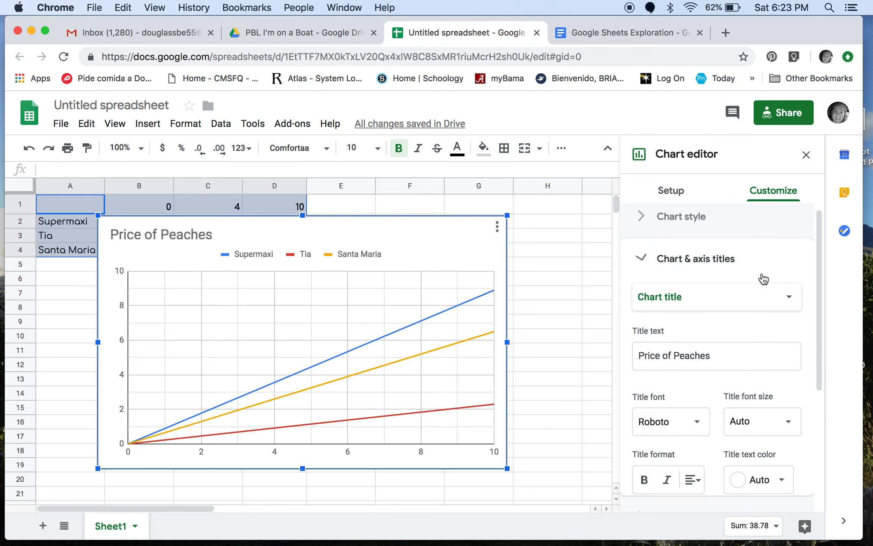
left_click(762, 275)
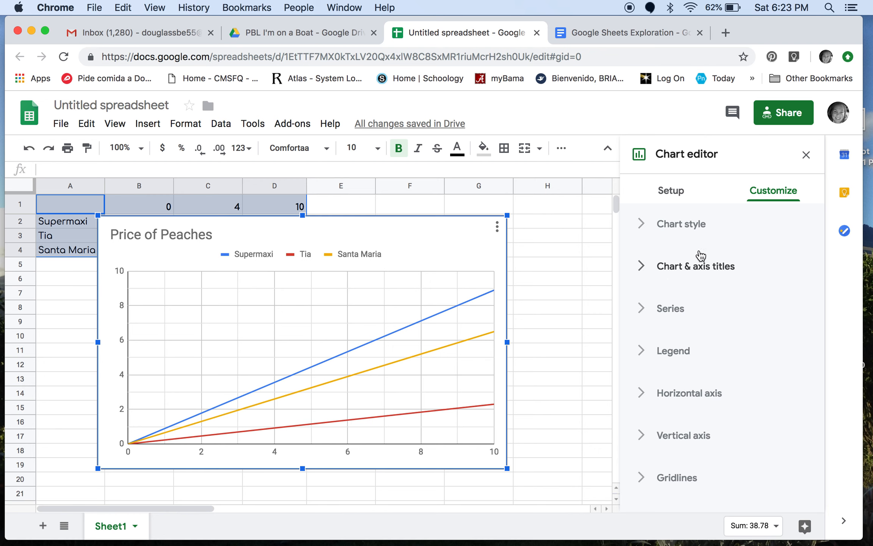
Step: Set the chart's horizontal axis title to "Peaches"
left_click(645, 265)
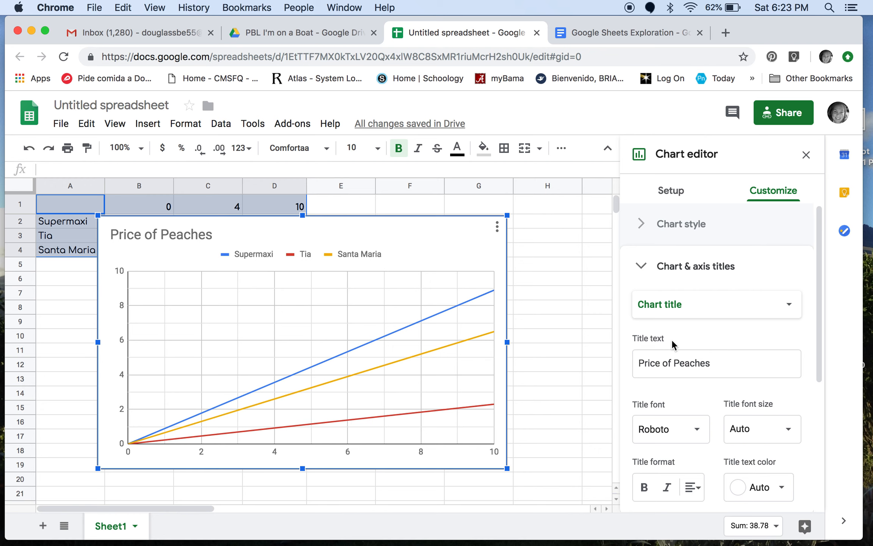
left_click(695, 308)
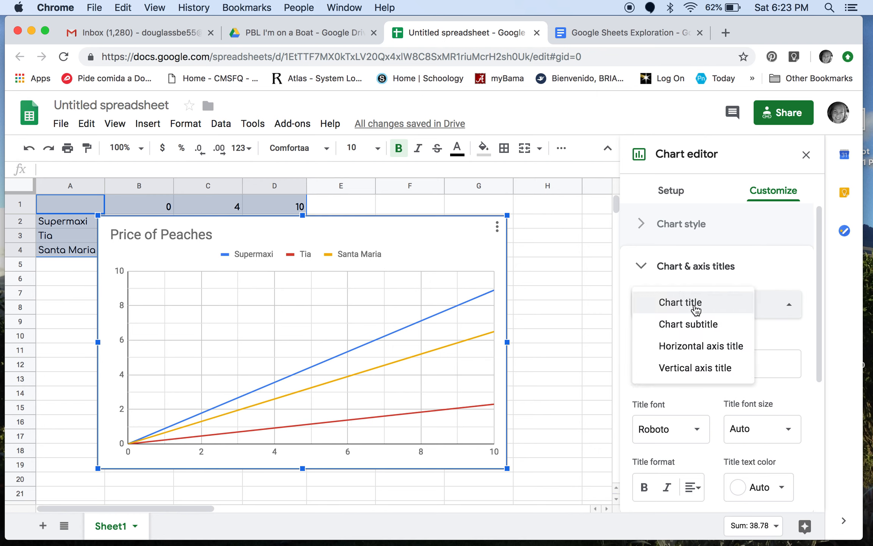
left_click(731, 352)
left_click(695, 366)
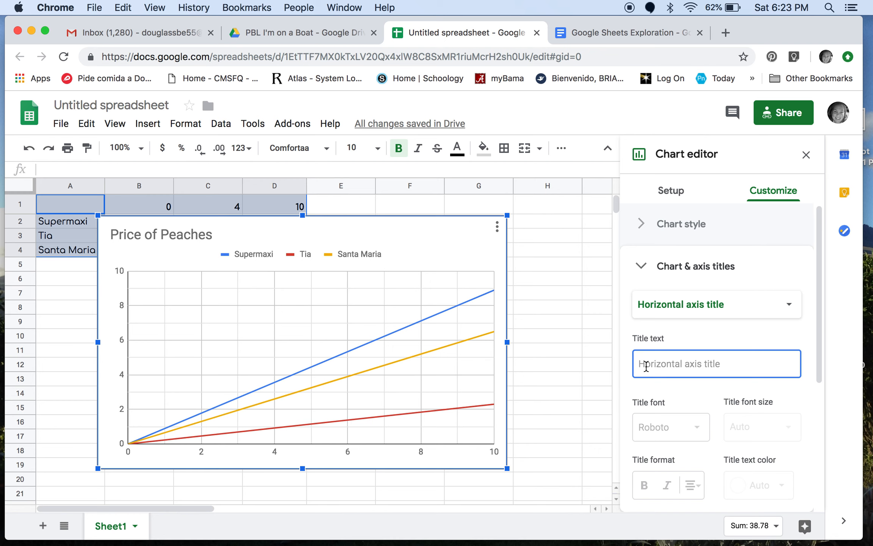
type("Peaches")
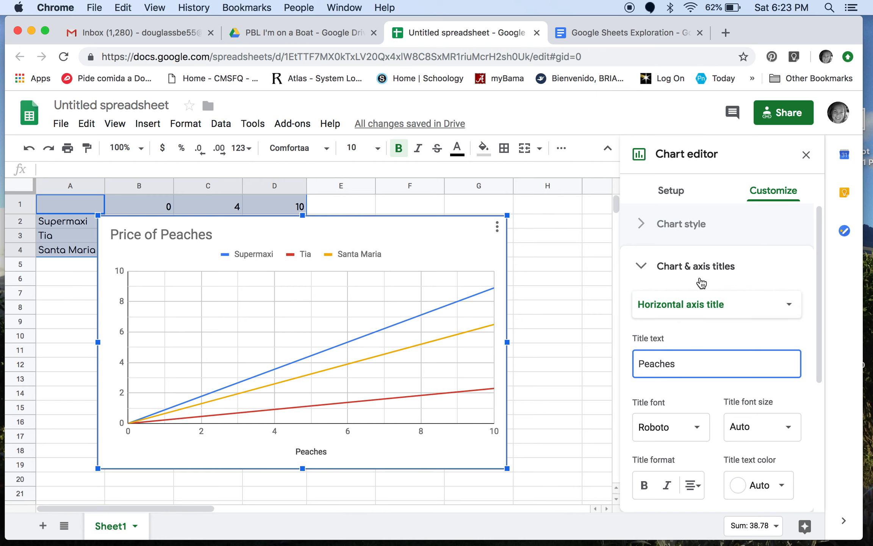
Step: Set the chart's vertical axis title to "Cost"
left_click(704, 297)
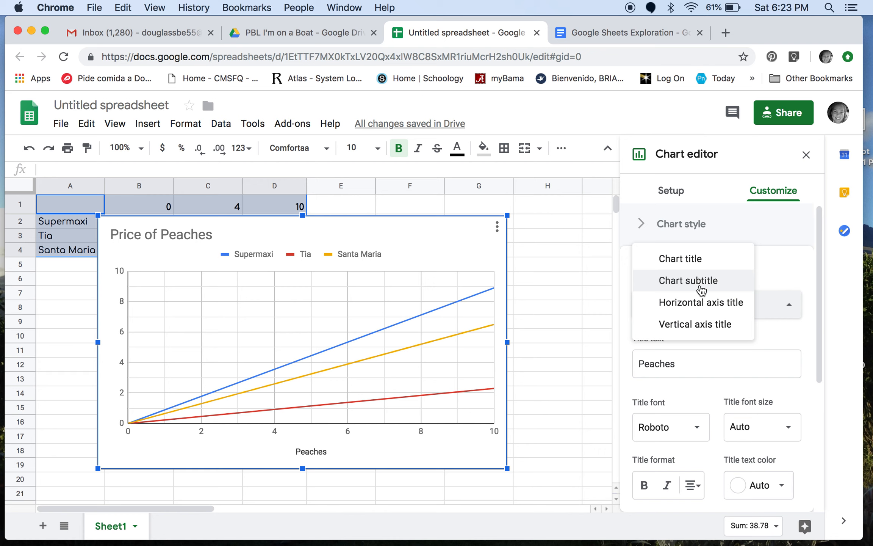
left_click(698, 329)
left_click(693, 362)
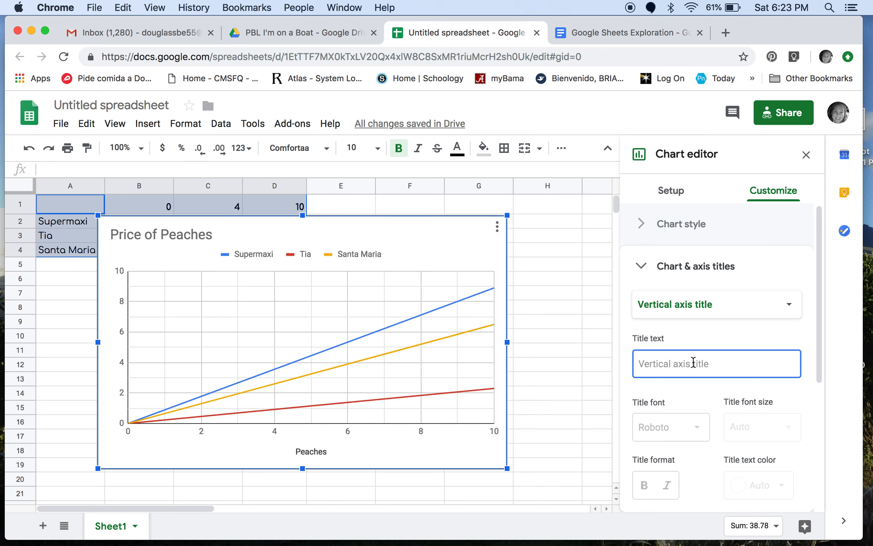
type("Cost")
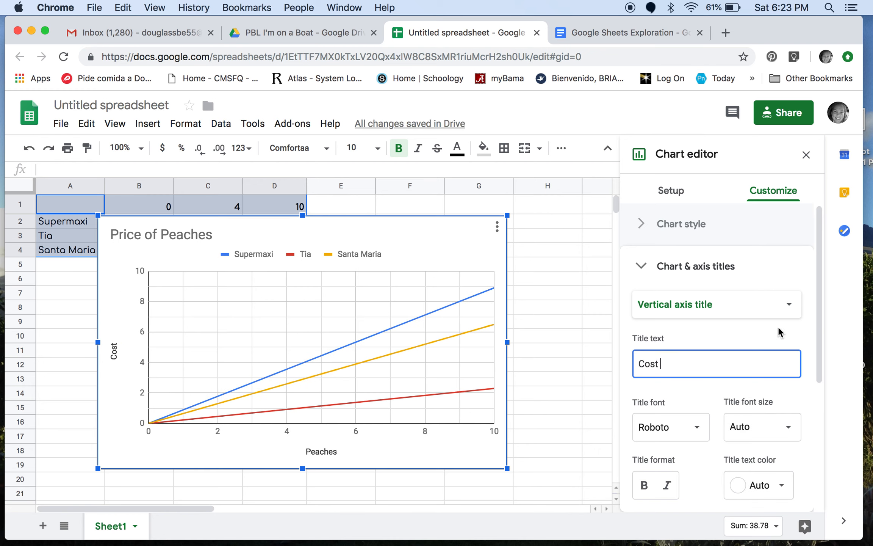
Step: Check the font and font size choices for the vertical axis title and close the chart editor
left_click(696, 434)
left_click(696, 435)
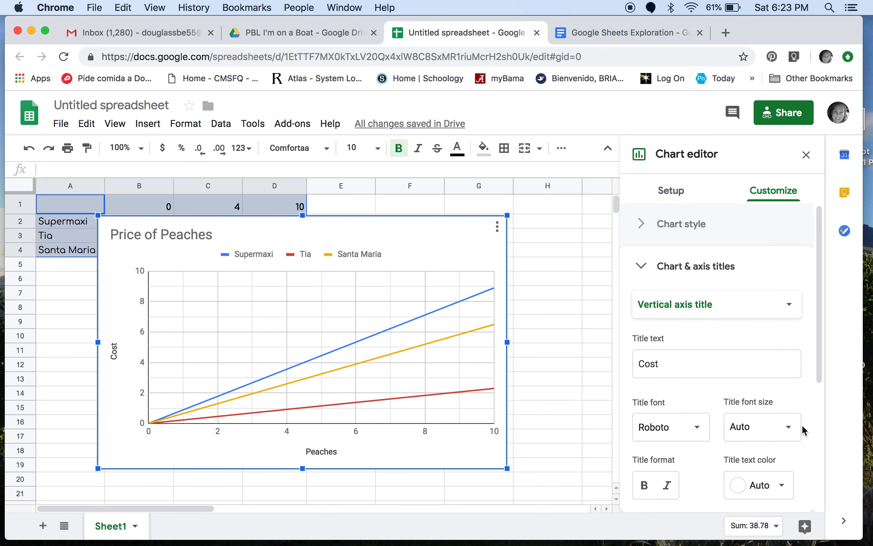
left_click(793, 430)
left_click(793, 431)
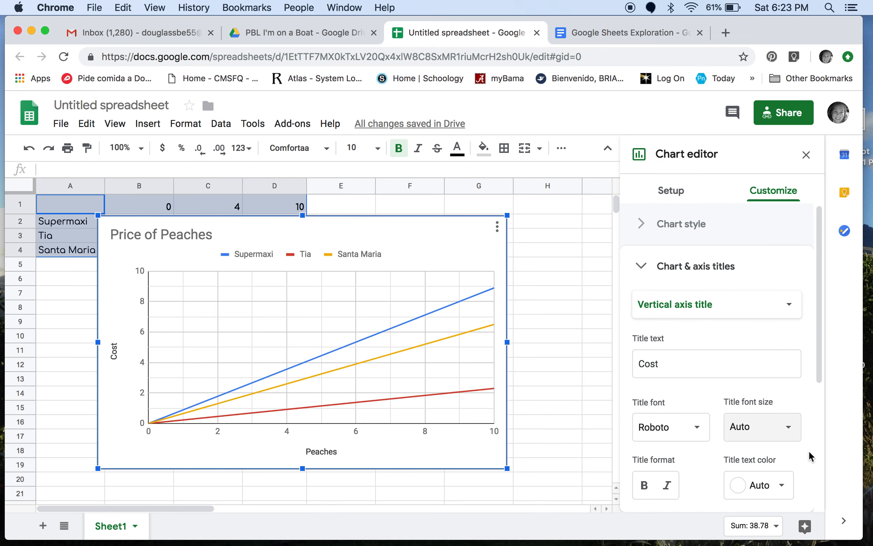
scroll(809, 456, "down", 1)
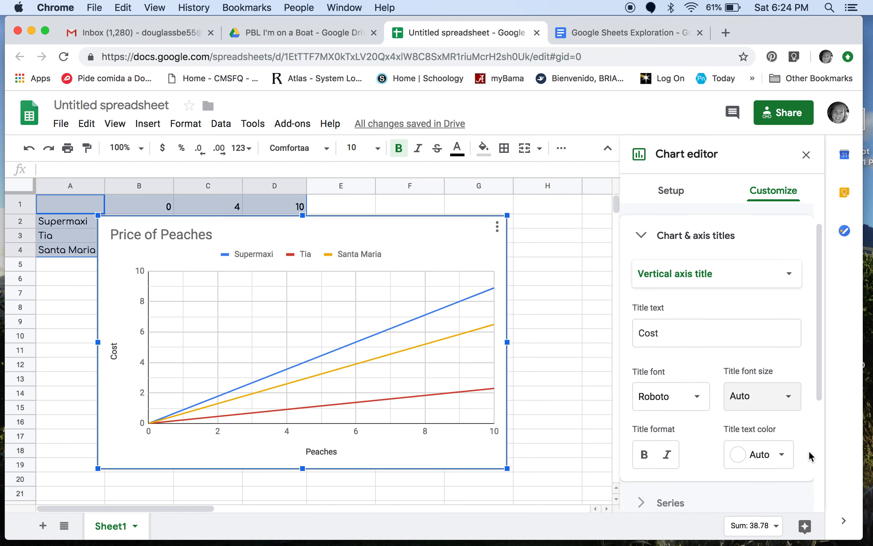
left_click(664, 247)
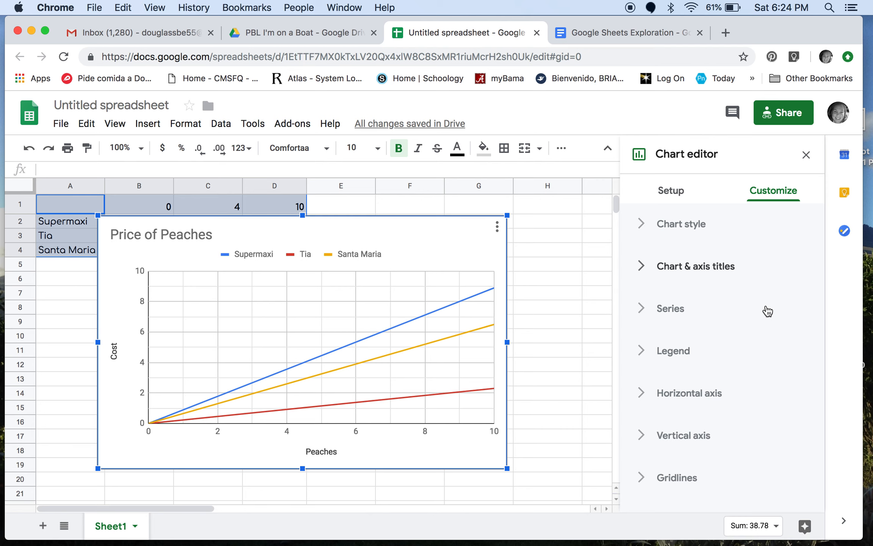
left_click(806, 154)
left_click(646, 337)
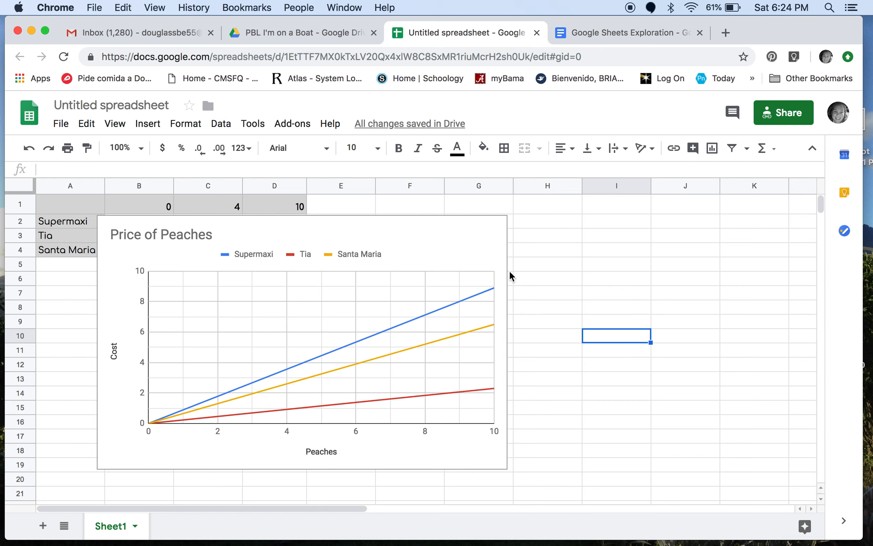
Step: Reopen the chart editor for the Price of Peaches chart and close it again
left_click(467, 260)
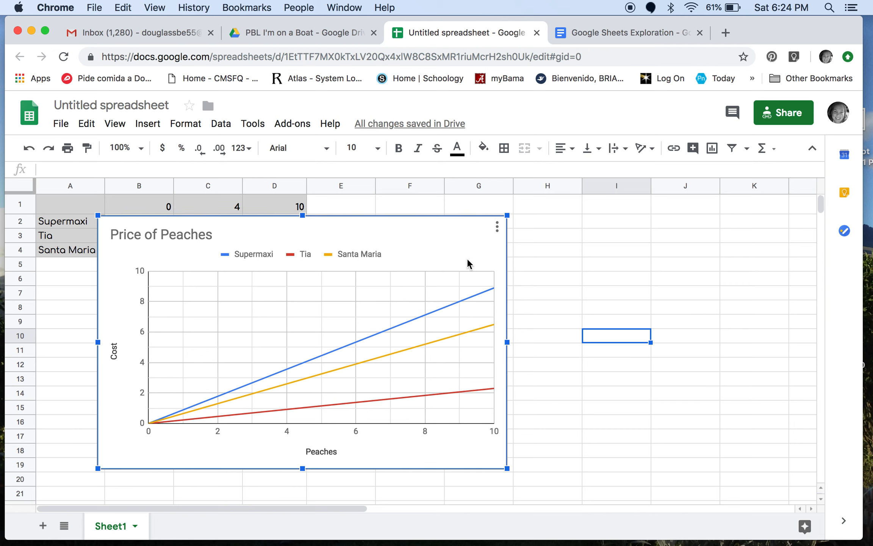
double_click(468, 263)
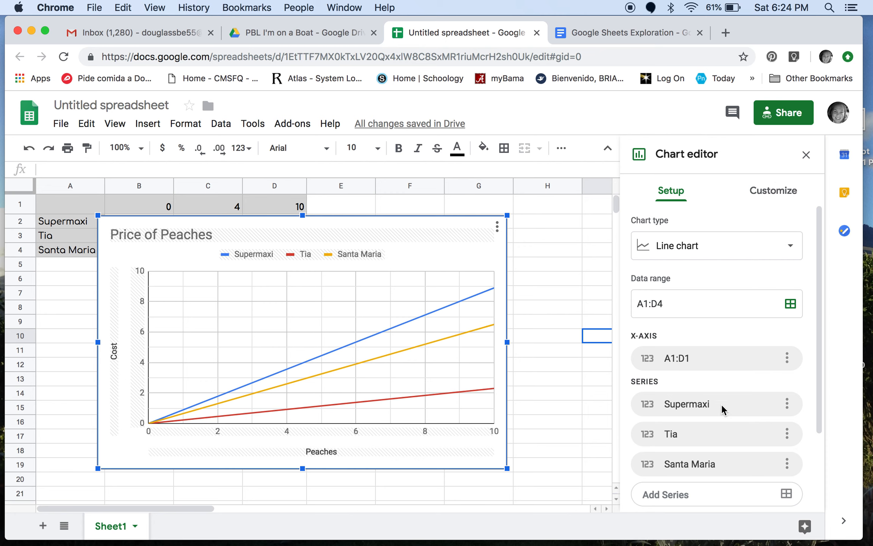
left_click(807, 155)
Step: Move the chart beside the data table and shrink it slightly so it fits within columns E to J, rows 1 to 17
left_click(451, 233)
left_click_drag(451, 233, 656, 200)
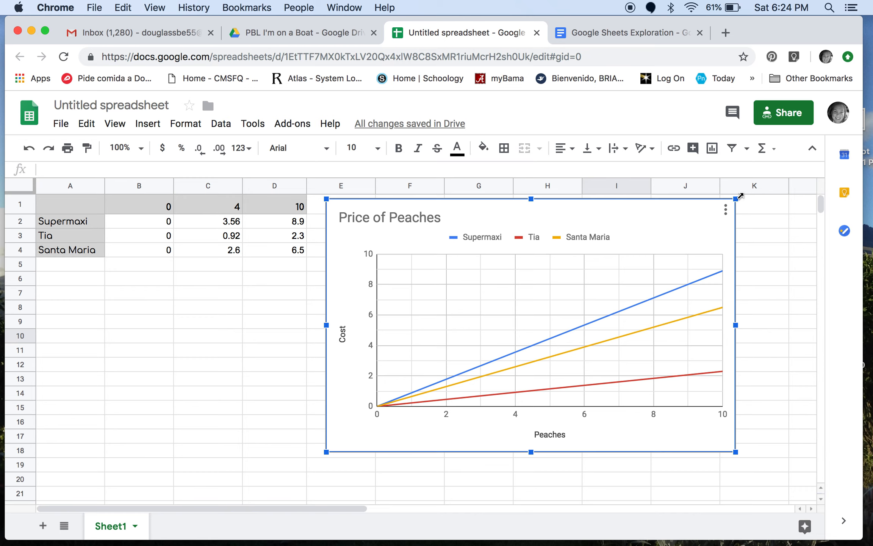
mouse_move(738, 198)
left_mouse_down()
mouse_move(677, 258)
mouse_move(616, 297)
mouse_move(807, 246)
mouse_move(728, 204)
left_mouse_up()
left_click_drag(702, 286, 706, 289)
left_click_drag(660, 241, 669, 227)
left_click(763, 267)
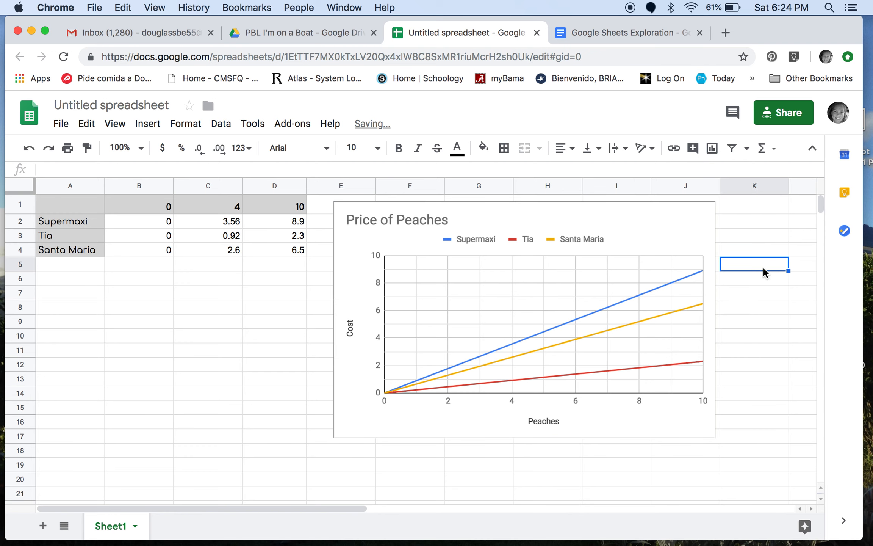